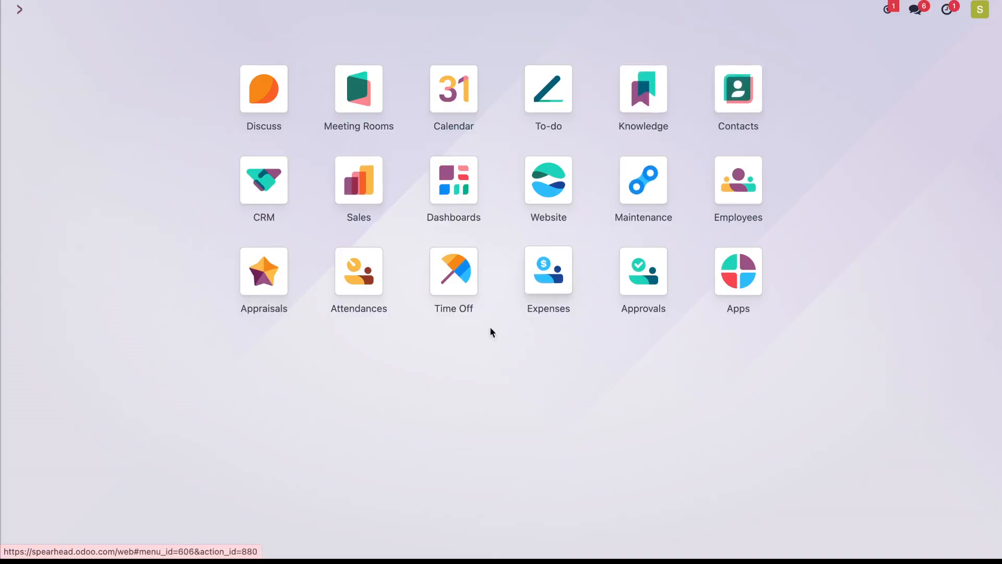
# Open the Contacts app and start a new contact record of type Individual
pyautogui.click(747, 98)
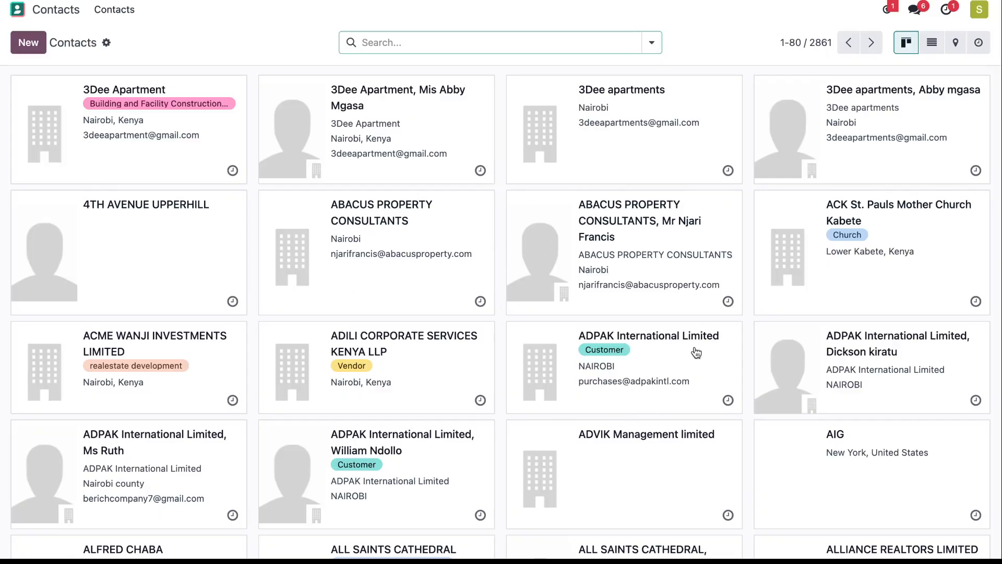
pyautogui.click(28, 42)
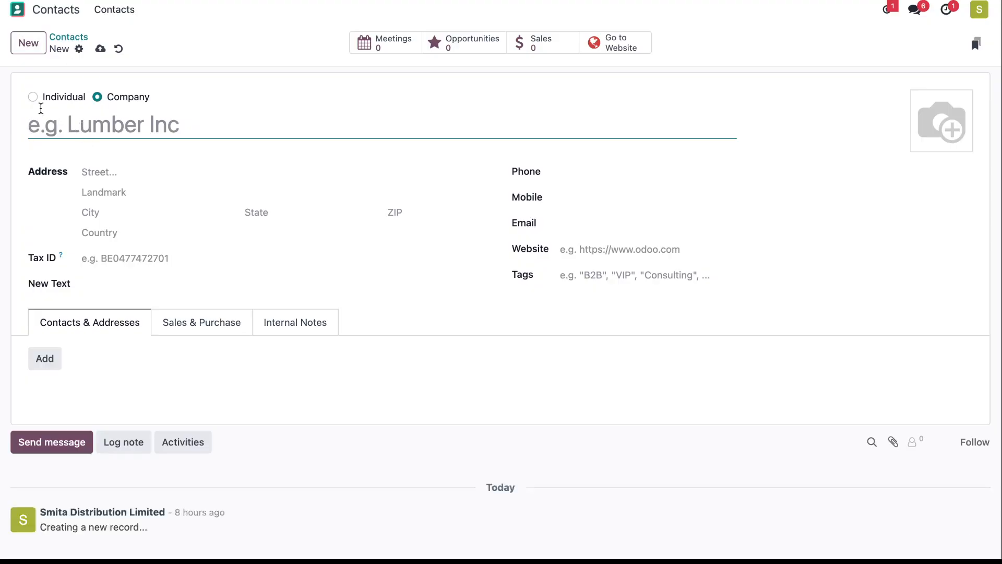
pyautogui.click(33, 98)
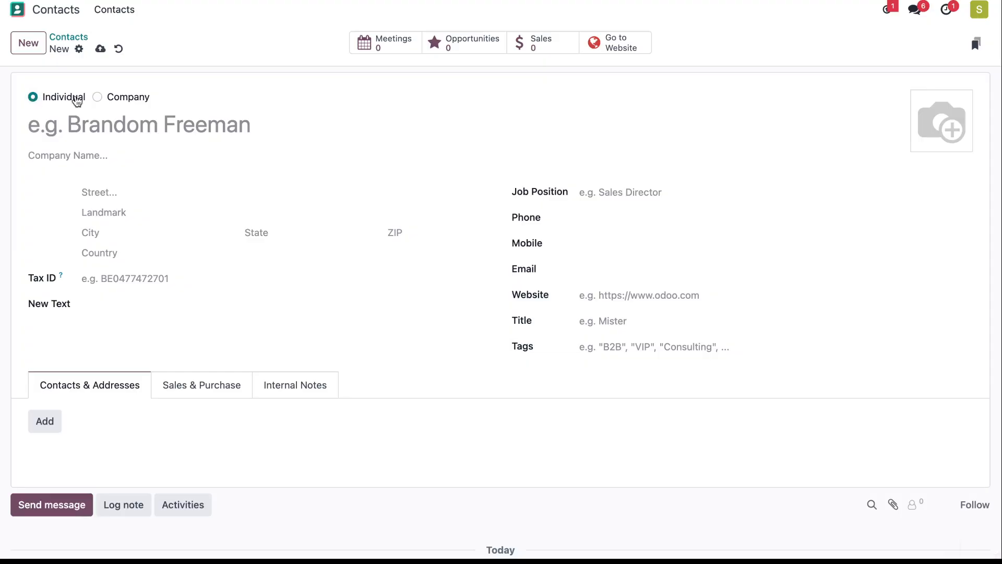
pyautogui.click(99, 98)
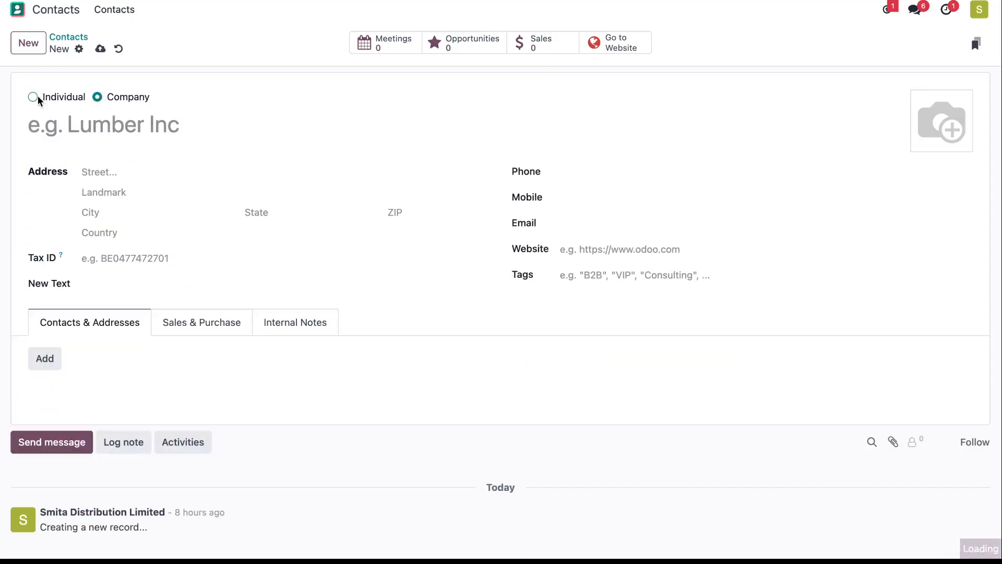
pyautogui.click(34, 97)
# Enter the individual's name and link the contact to the company 3Dee Apartment
pyautogui.click(95, 123)
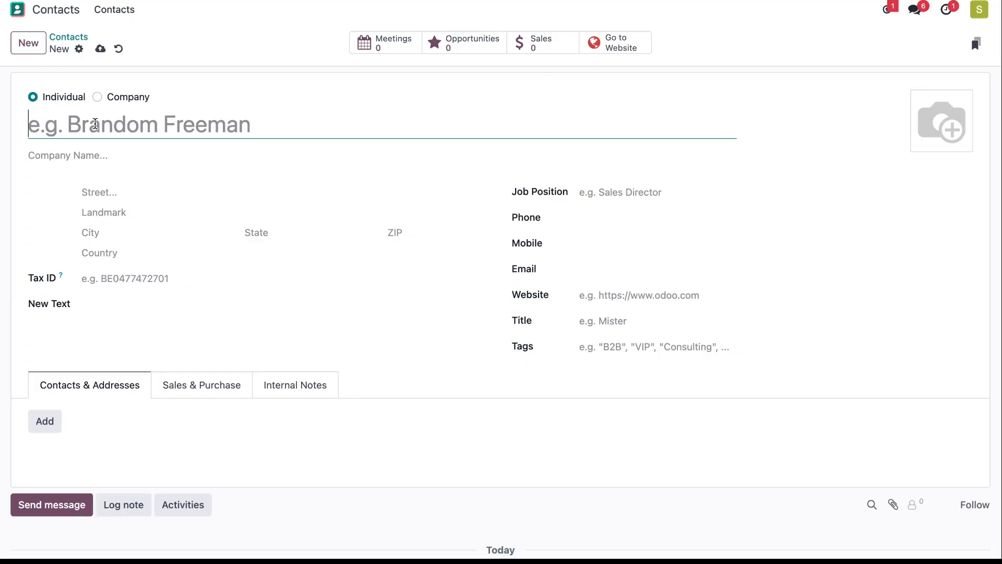
pyautogui.write('br')
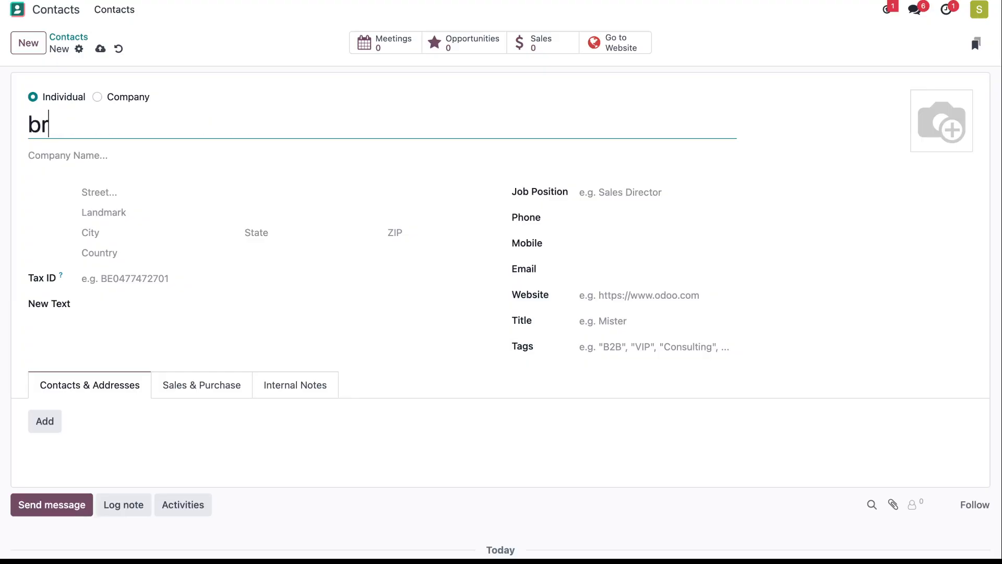
pyautogui.write('ndon')
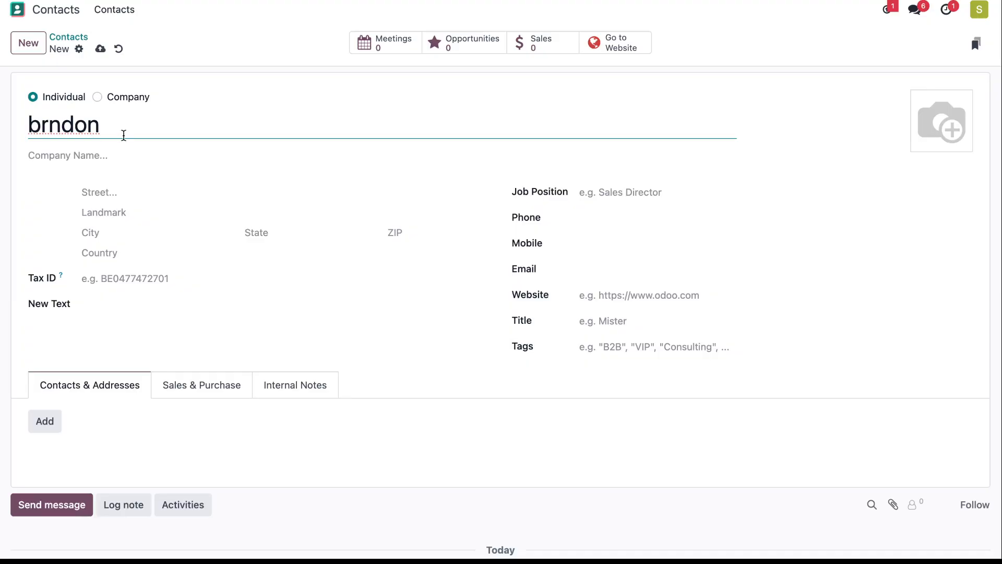
pyautogui.write(' mu')
pyautogui.click(119, 156)
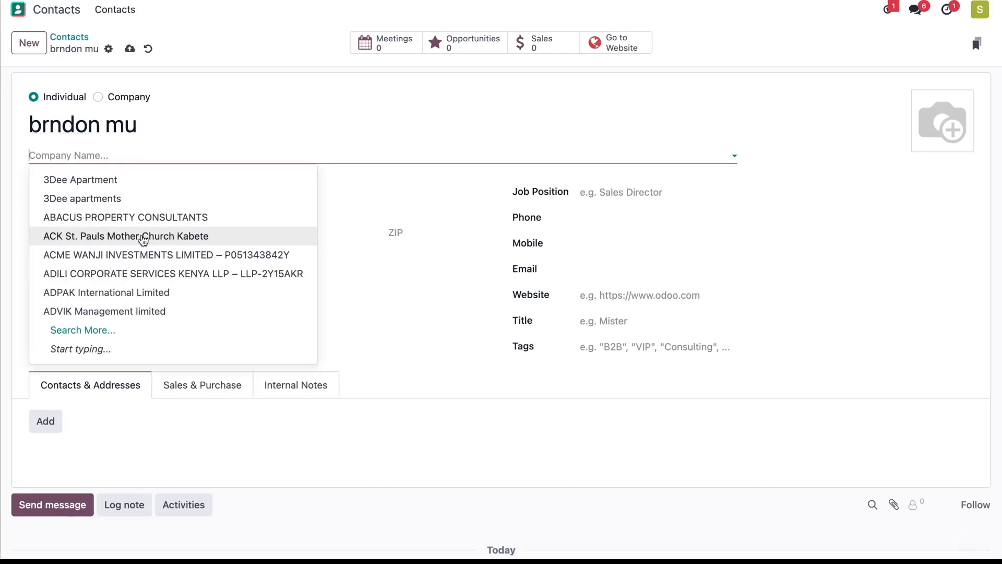
pyautogui.click(118, 180)
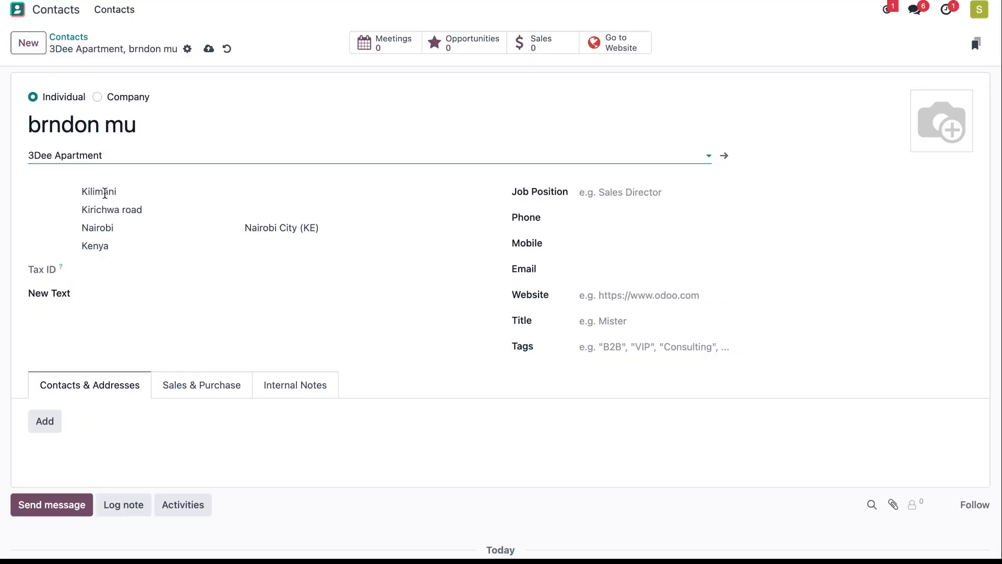
pyautogui.click(121, 185)
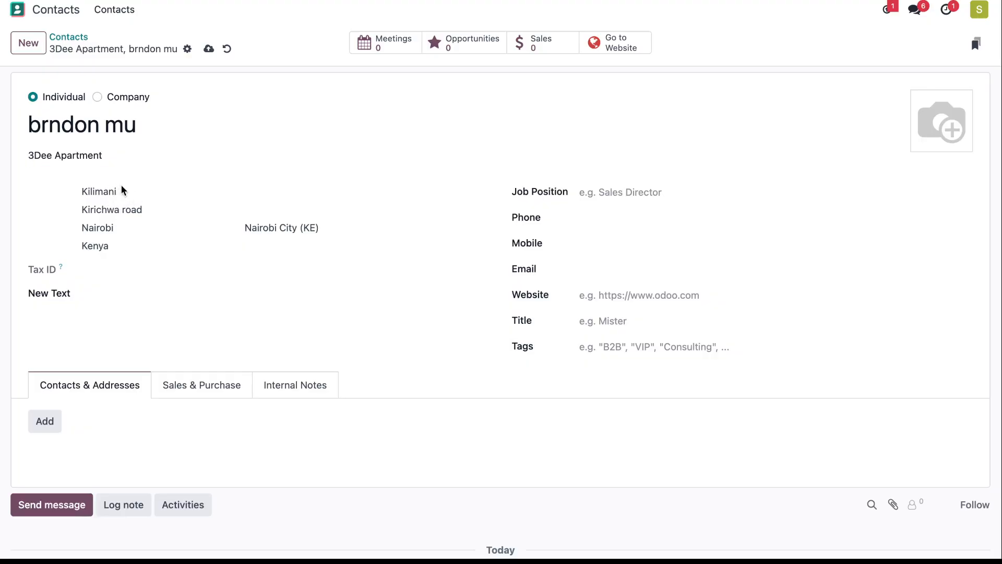
# Try replacing the linked company with "ndr", clear the company field, and discard the unsaved contact
pyautogui.click(129, 154)
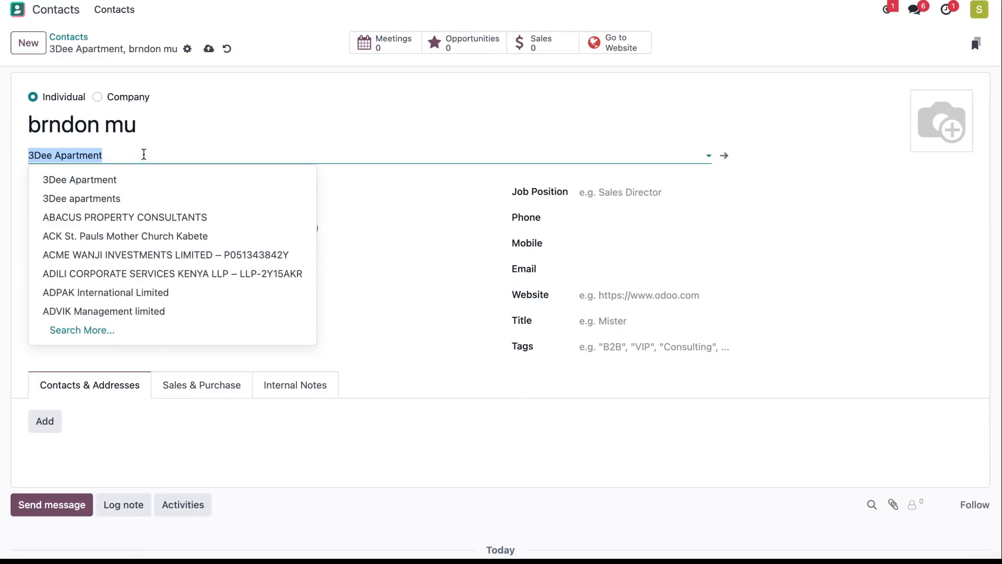
pyautogui.write('ndr')
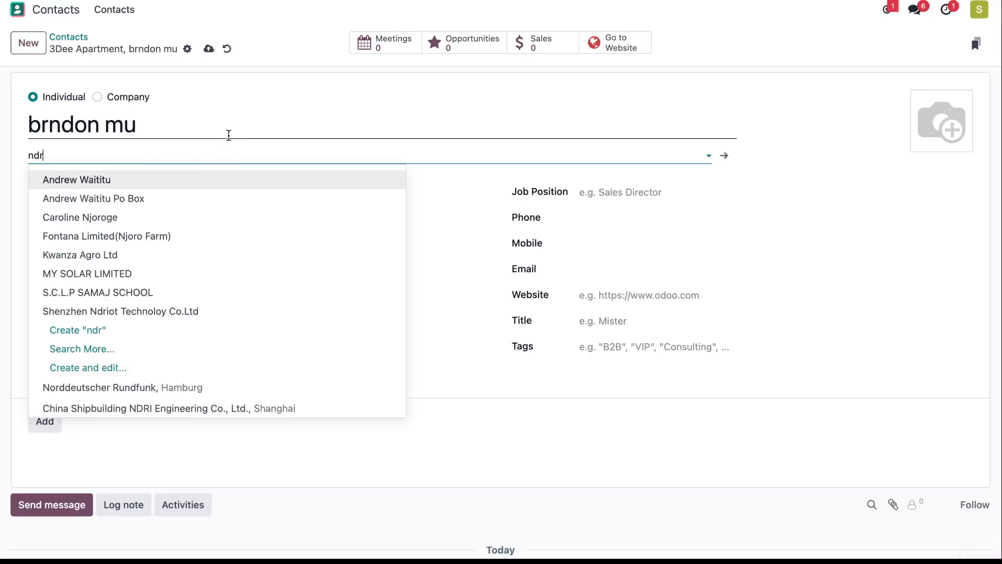
pyautogui.click(233, 144)
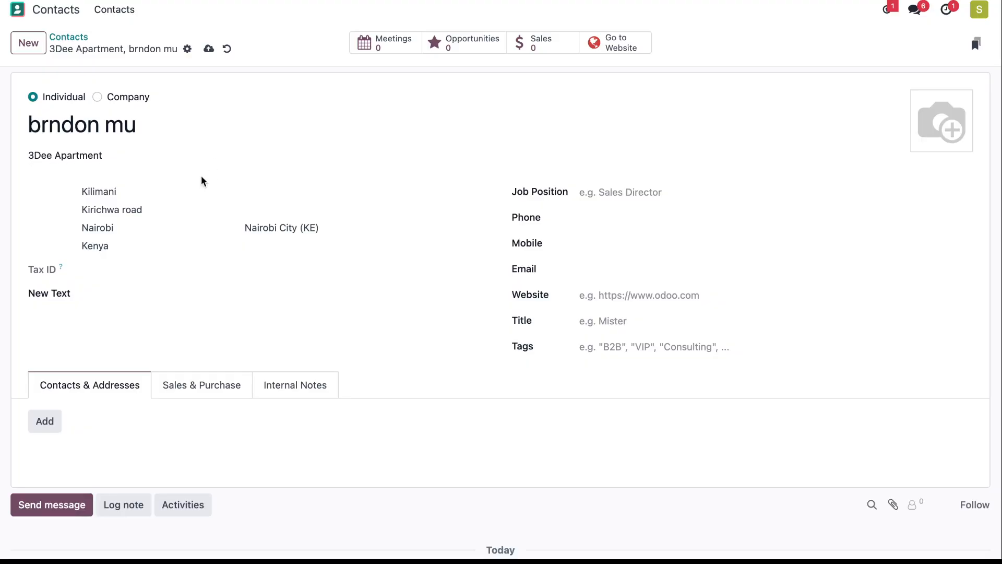
pyautogui.click(128, 151)
pyautogui.press('BackSpace')
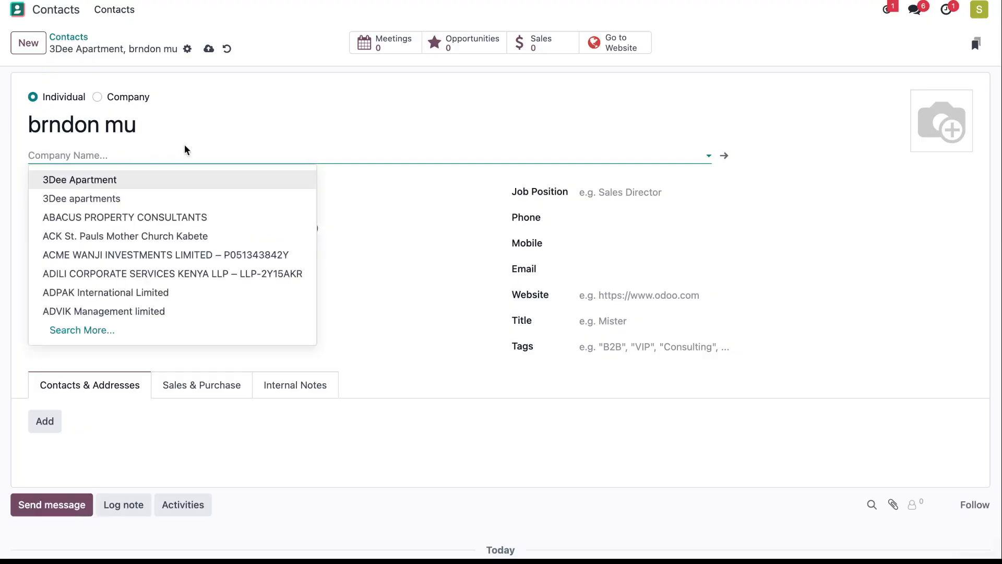
pyautogui.click(227, 50)
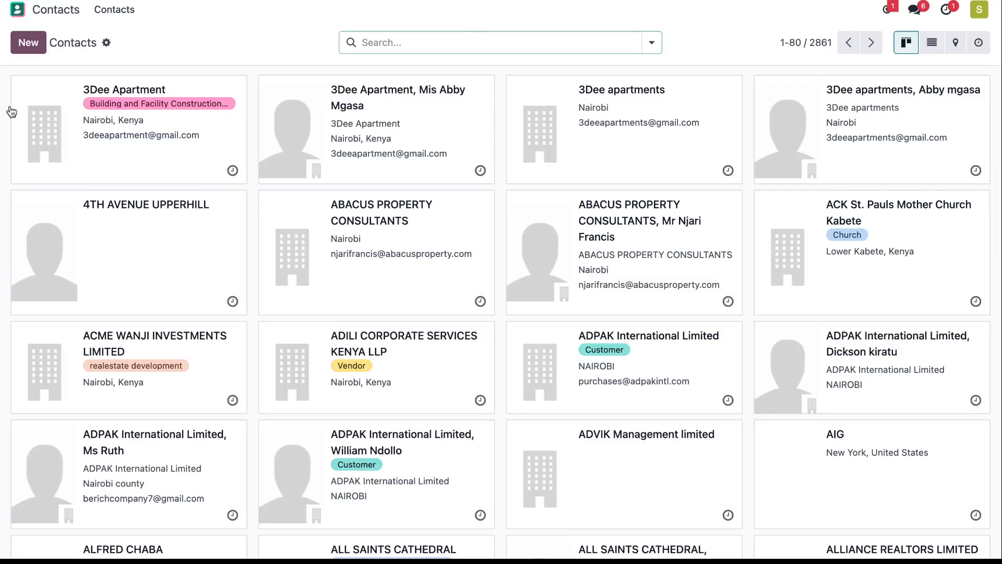
# Start a new Individual contact and set its state to Nairobi City (KE)
pyautogui.click(25, 43)
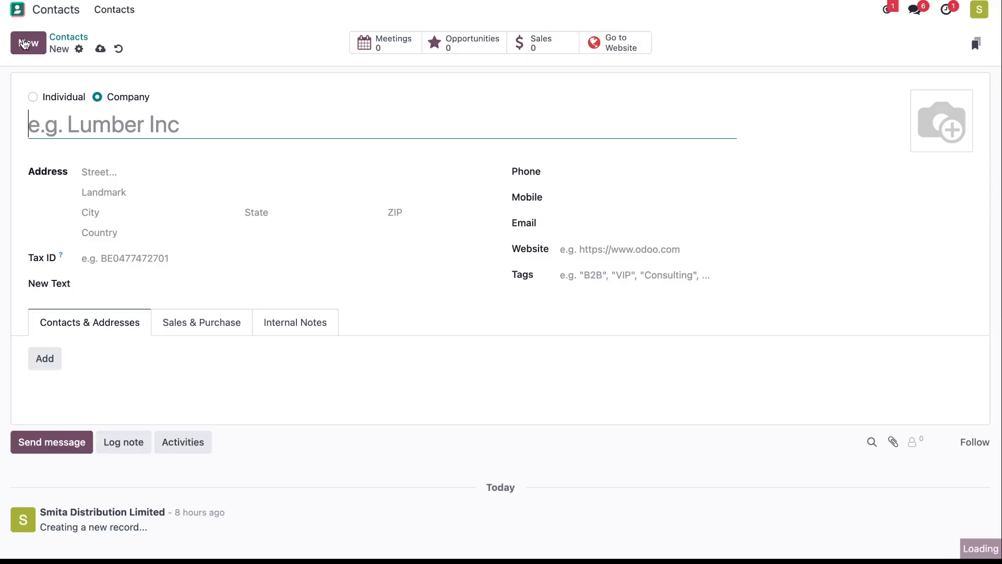
pyautogui.click(33, 97)
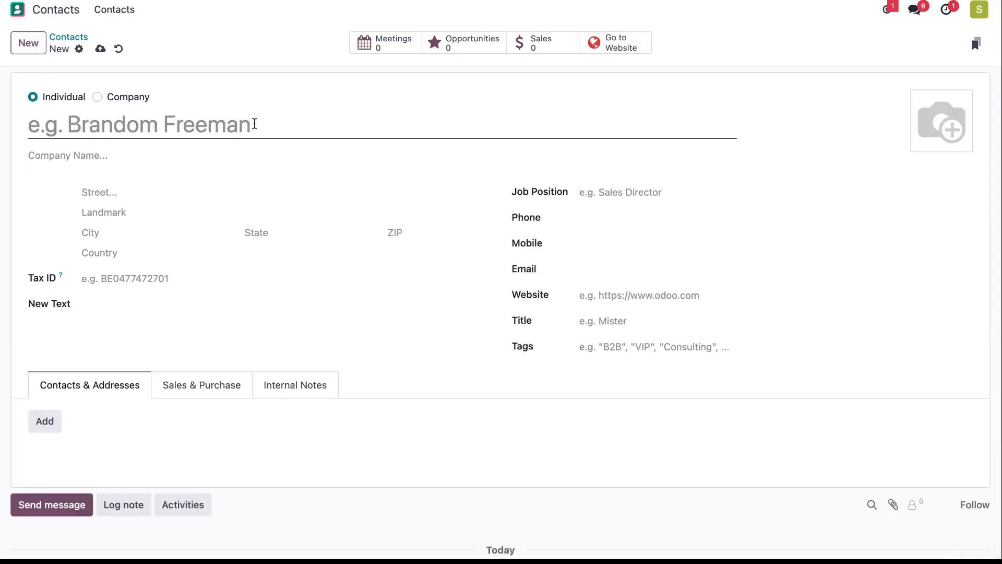
pyautogui.click(126, 191)
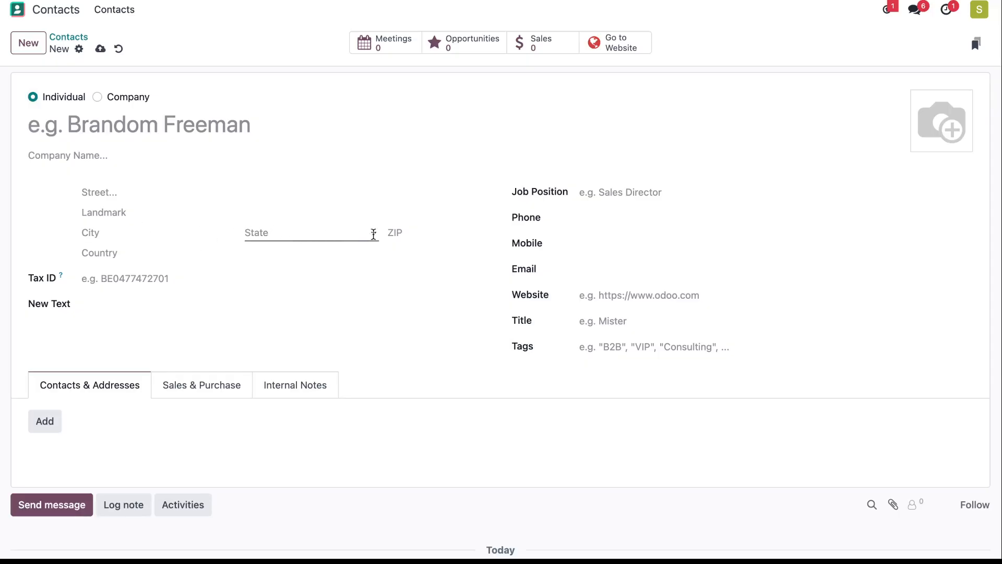
pyautogui.click(375, 235)
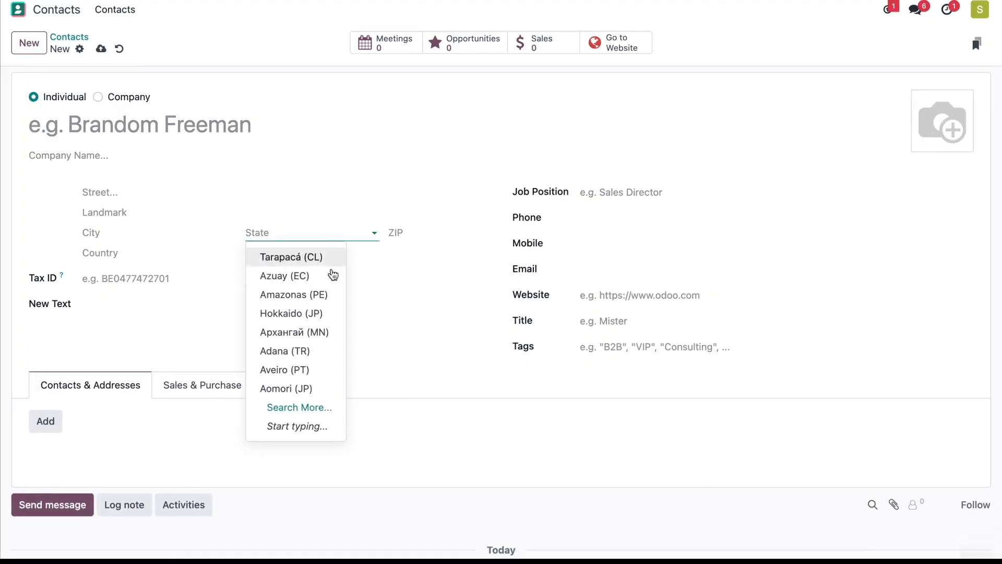
pyautogui.write('nair')
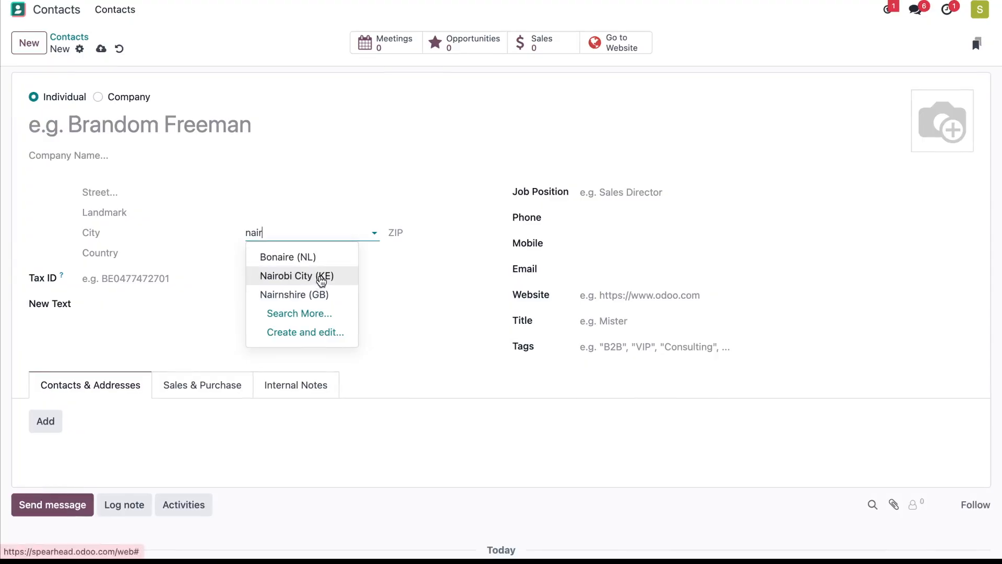
pyautogui.click(320, 276)
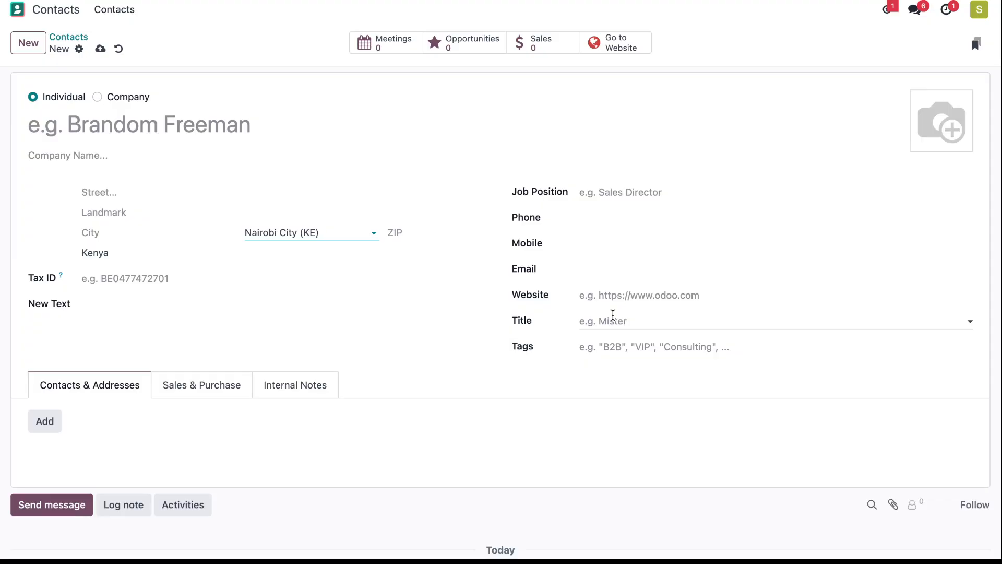
# Review the available options for the contact's title and tags without choosing any
pyautogui.click(971, 322)
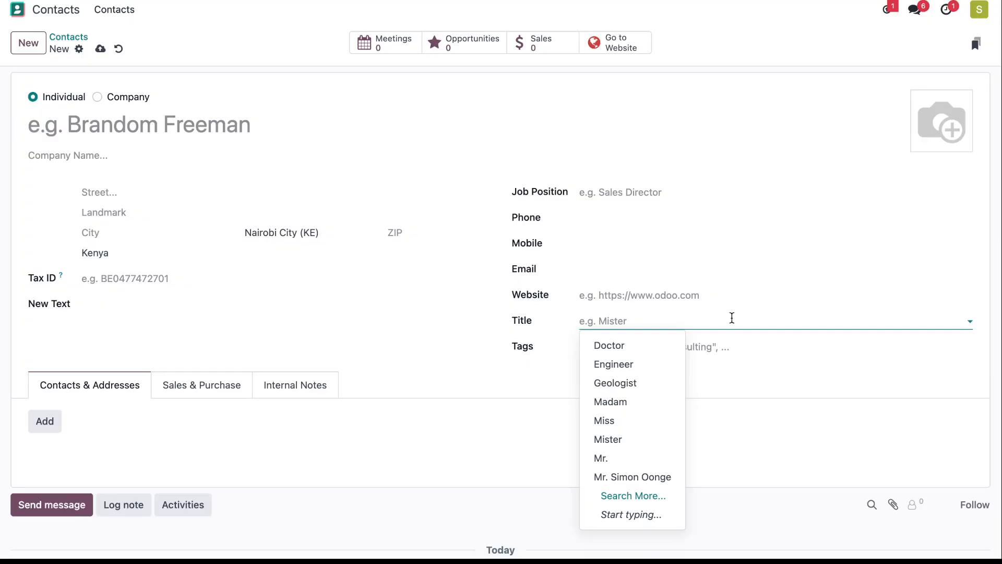
pyautogui.click(968, 321)
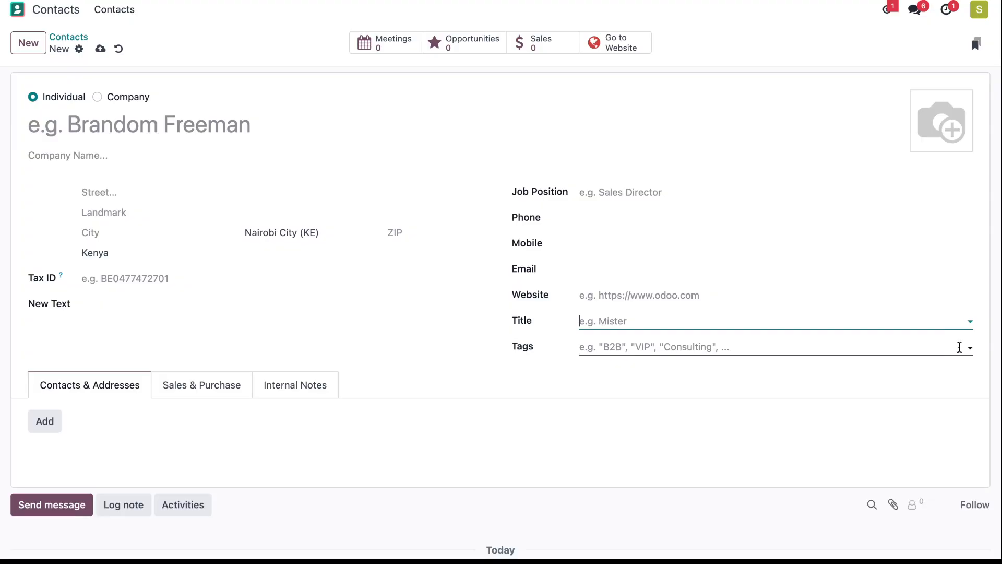
pyautogui.click(969, 348)
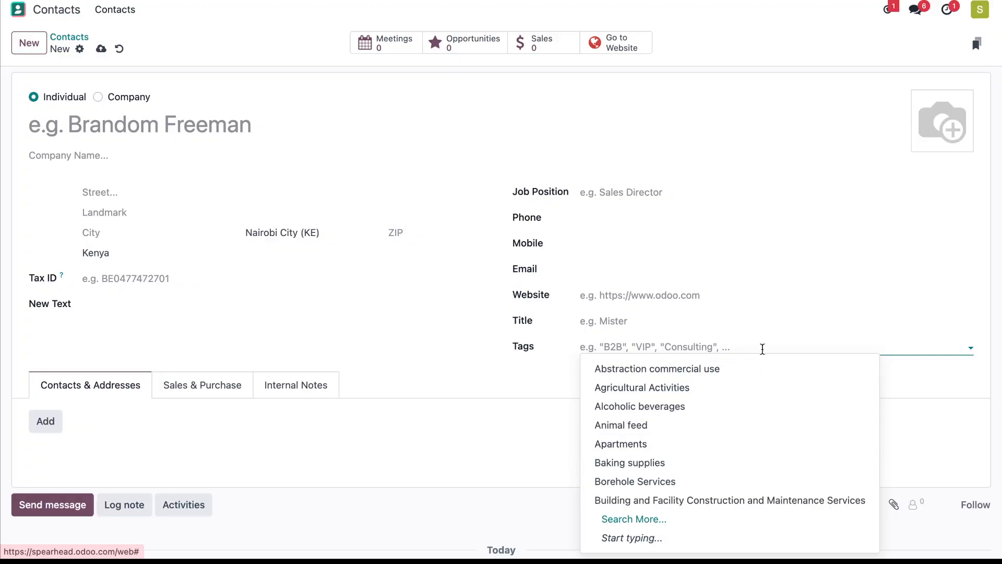
pyautogui.click(971, 349)
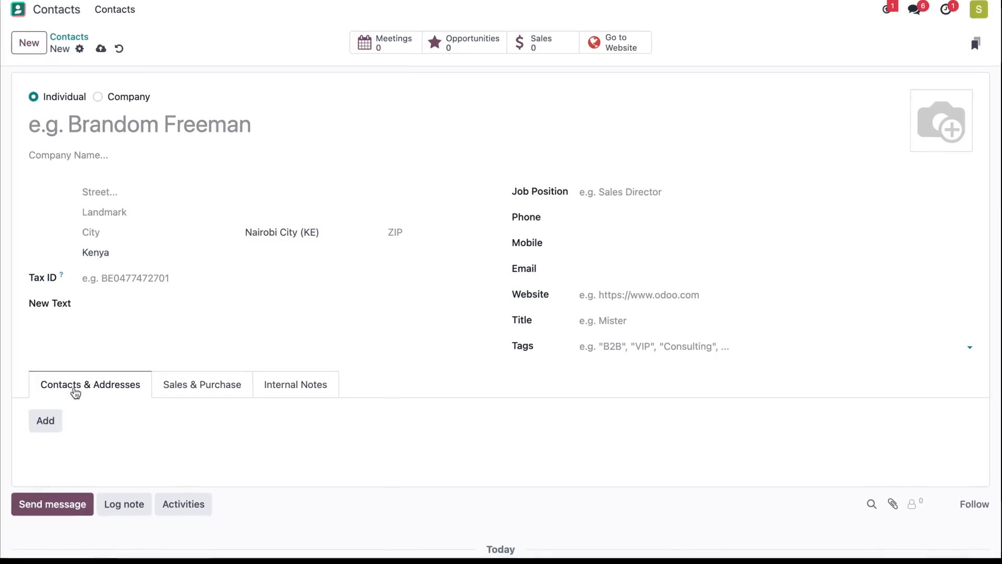
# Start adding a related address entry of type Contact and review its title options
pyautogui.click(51, 425)
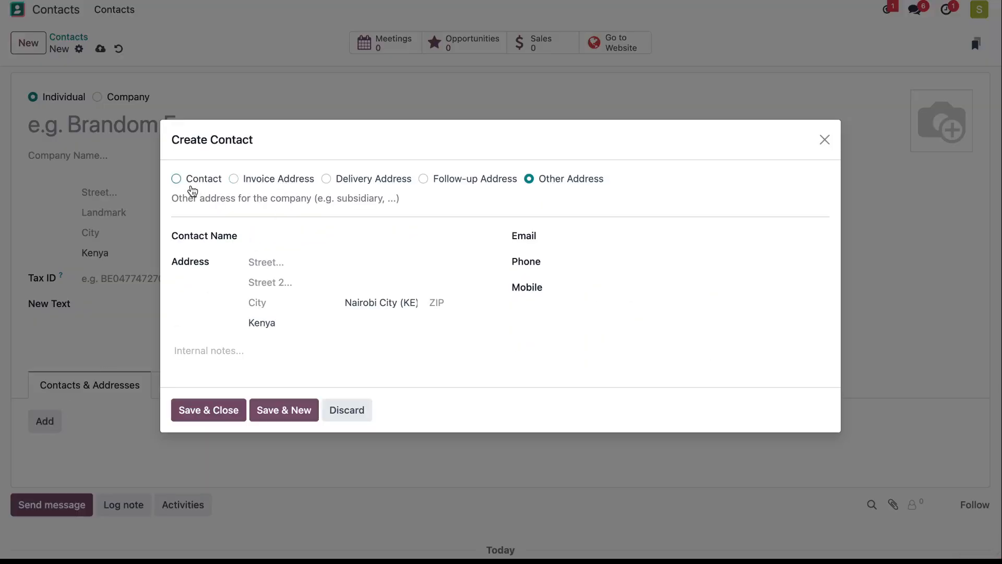
pyautogui.click(177, 180)
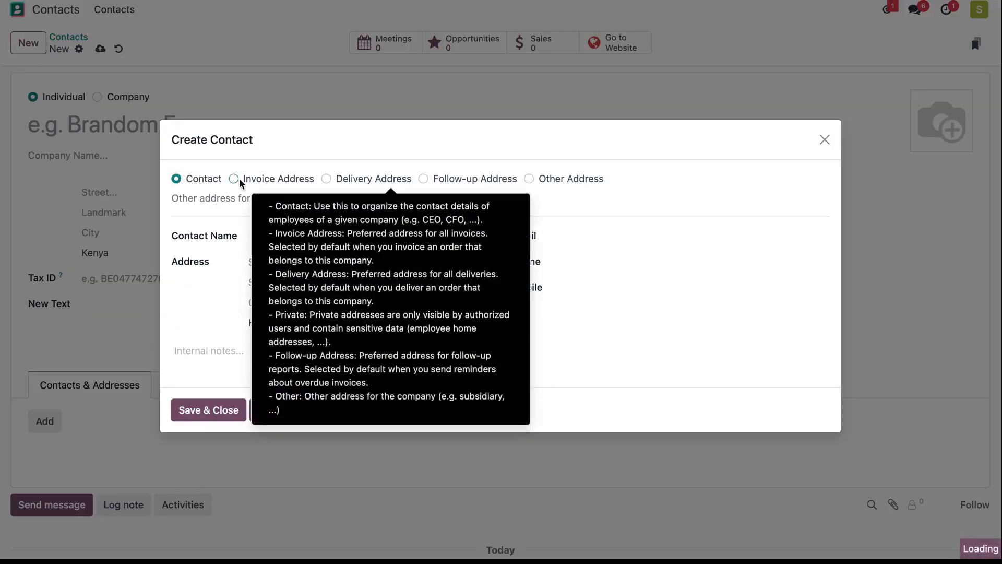
pyautogui.click(273, 253)
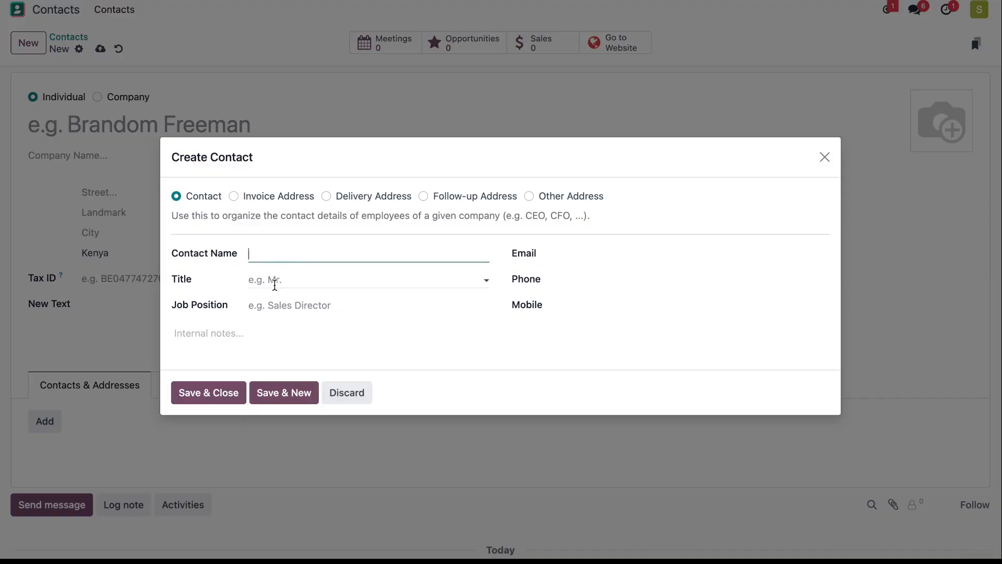
pyautogui.click(486, 281)
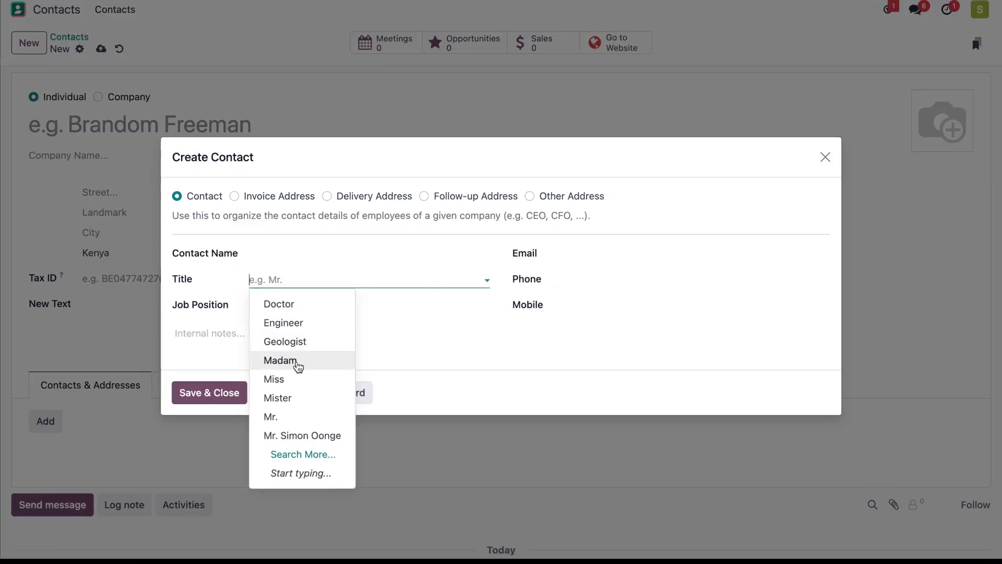
pyautogui.click(484, 279)
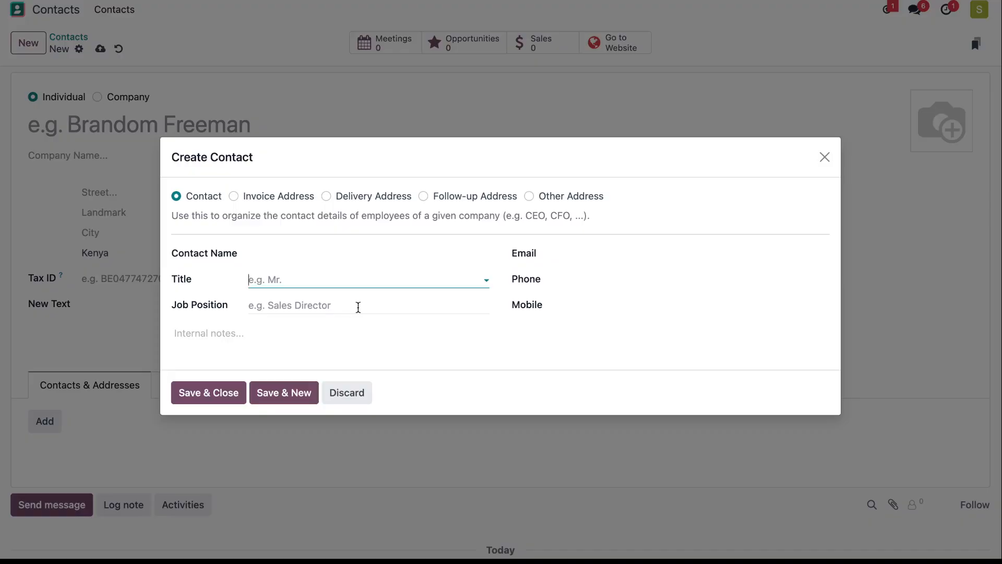
# Go through the related contact's email, phone and mobile fields, try to save it blank, and close the form
pyautogui.click(566, 248)
pyautogui.click(584, 281)
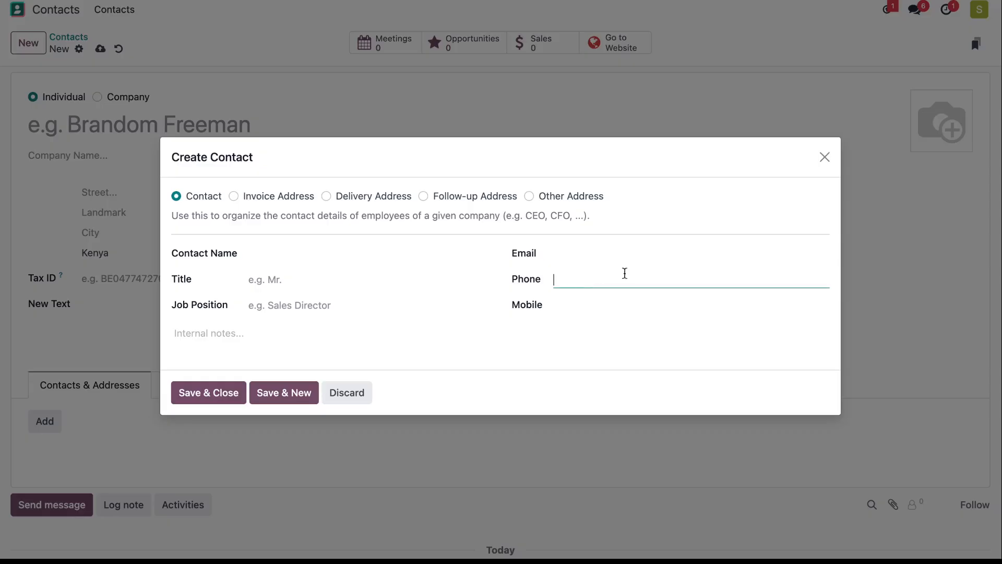
pyautogui.click(590, 306)
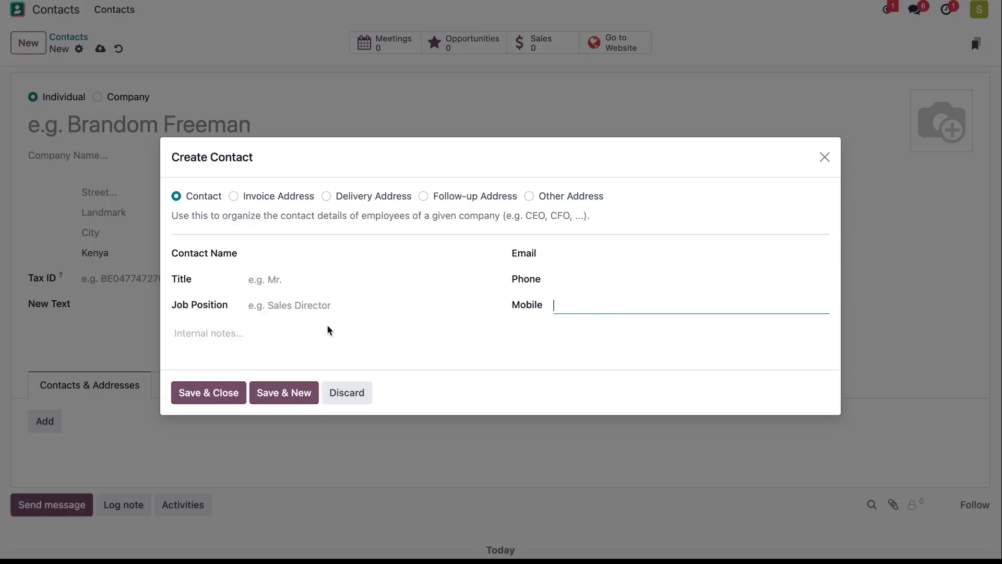
pyautogui.click(214, 397)
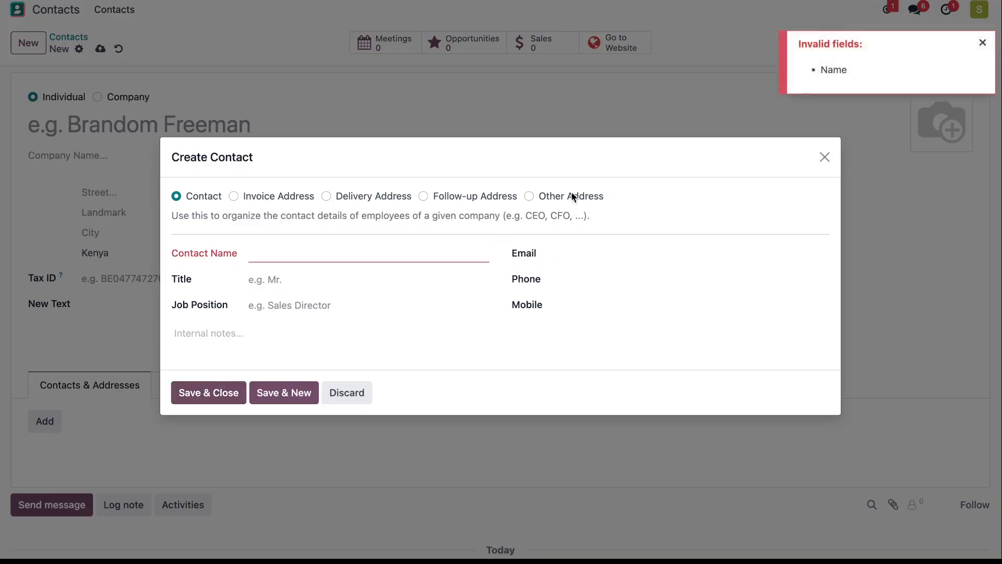
pyautogui.click(980, 42)
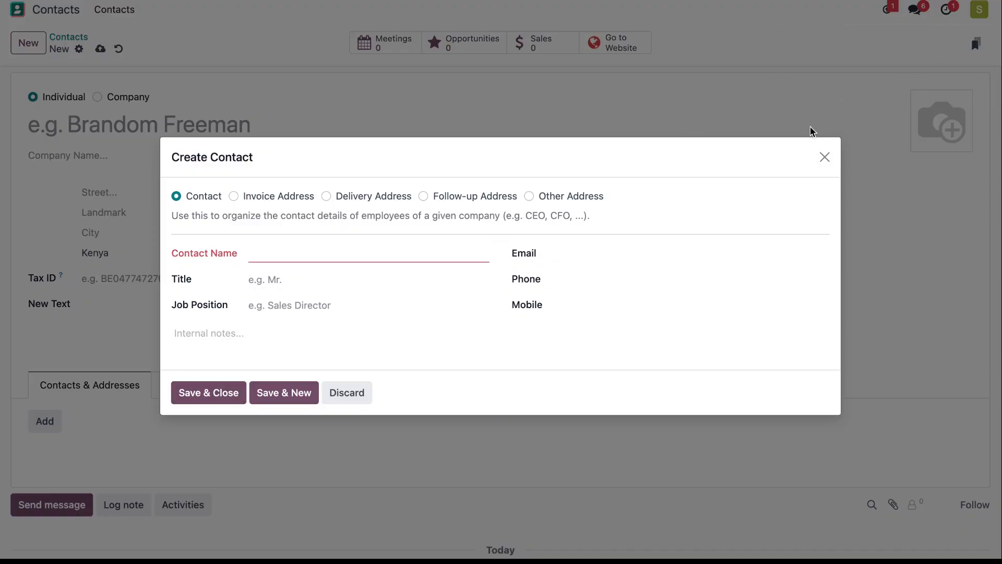
pyautogui.click(824, 157)
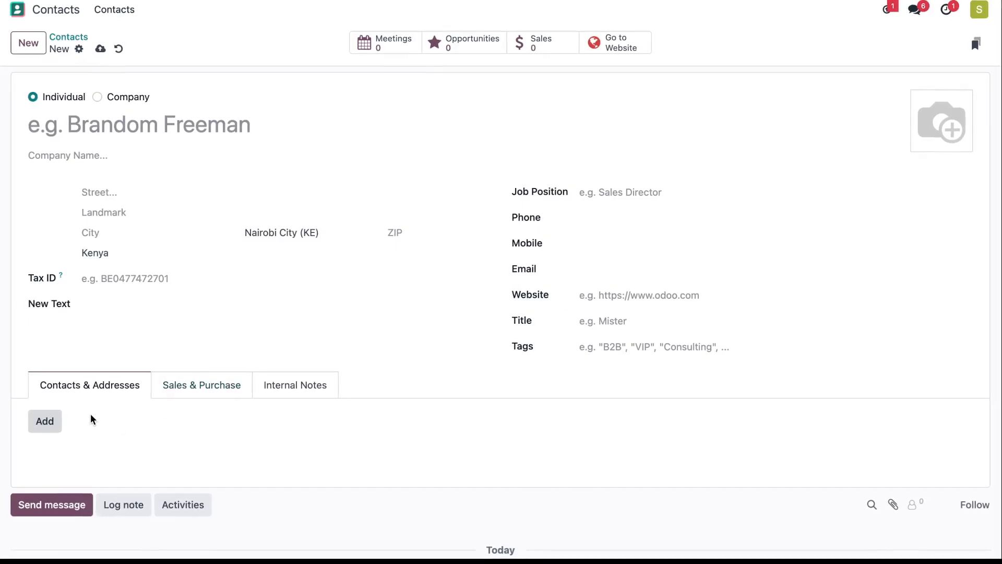
# Review the new contact's Sales & Purchase details, including the pricelist options, fiscal information and miscellaneous fields
pyautogui.click(224, 387)
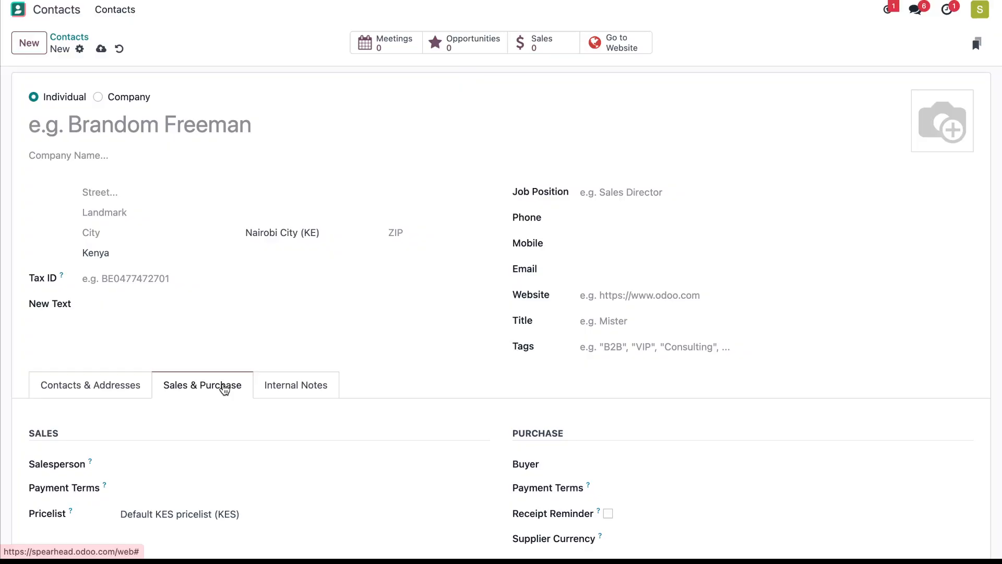
pyautogui.scroll(-3, 251, 436)
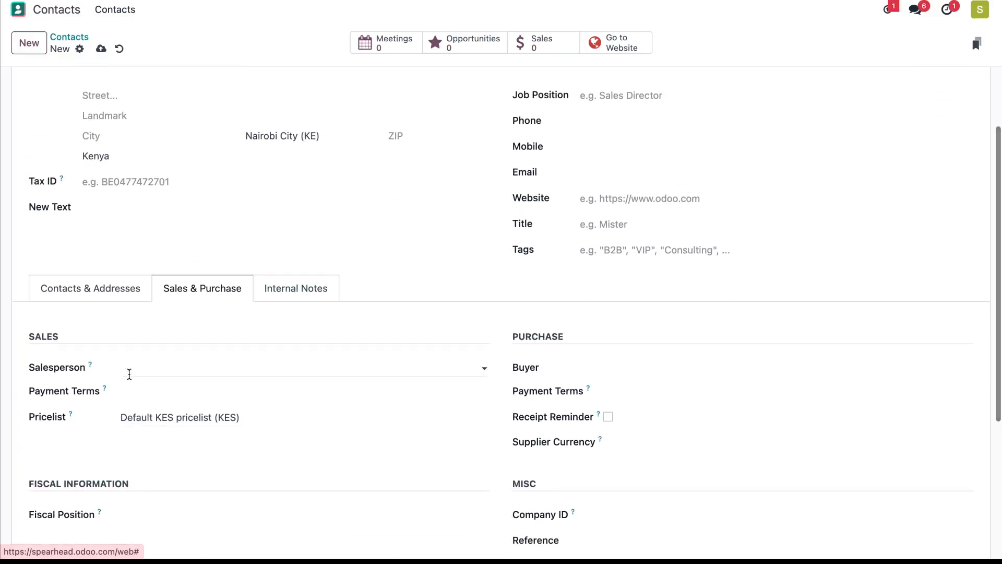
pyautogui.scroll(-2, 147, 395)
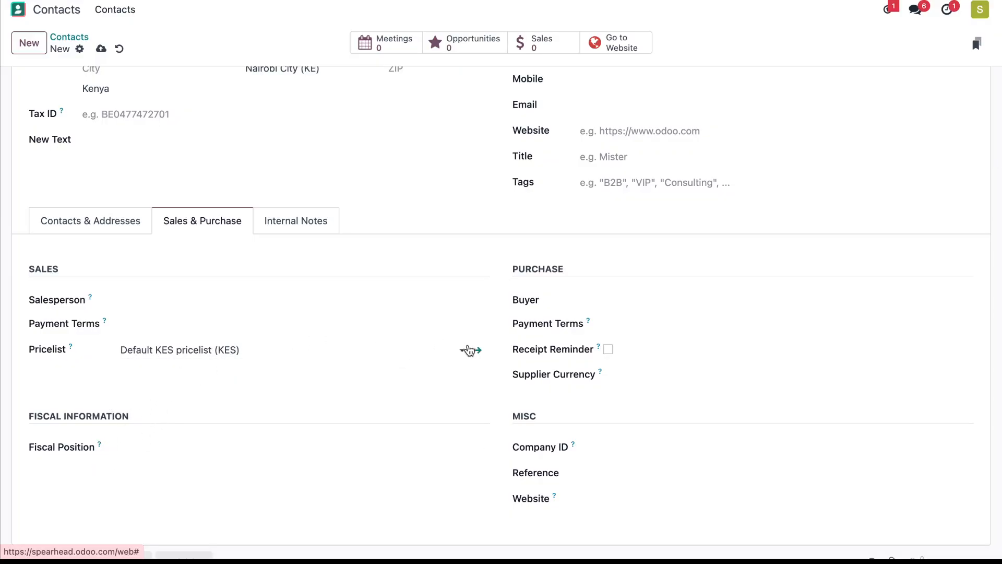
pyautogui.click(462, 351)
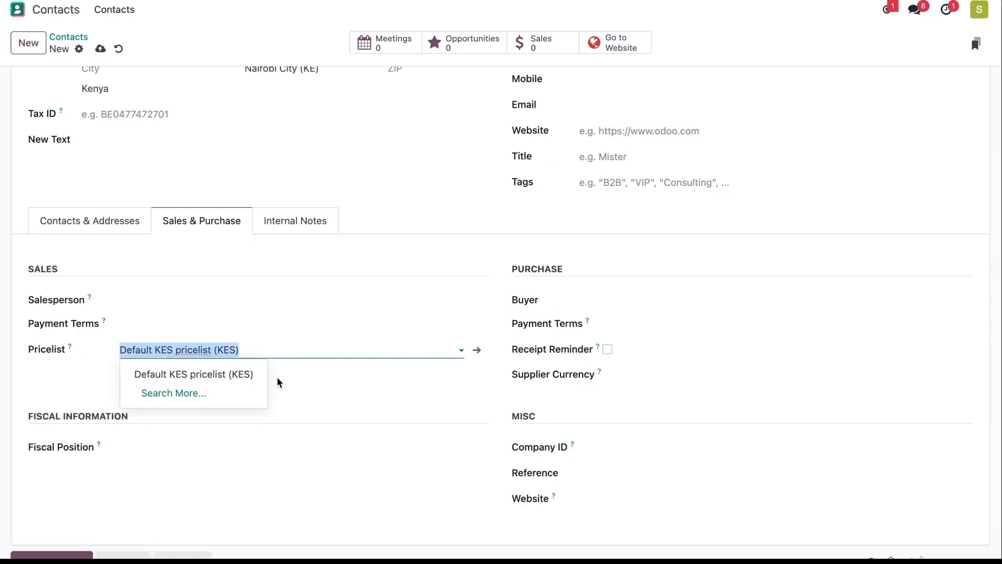
pyautogui.click(464, 350)
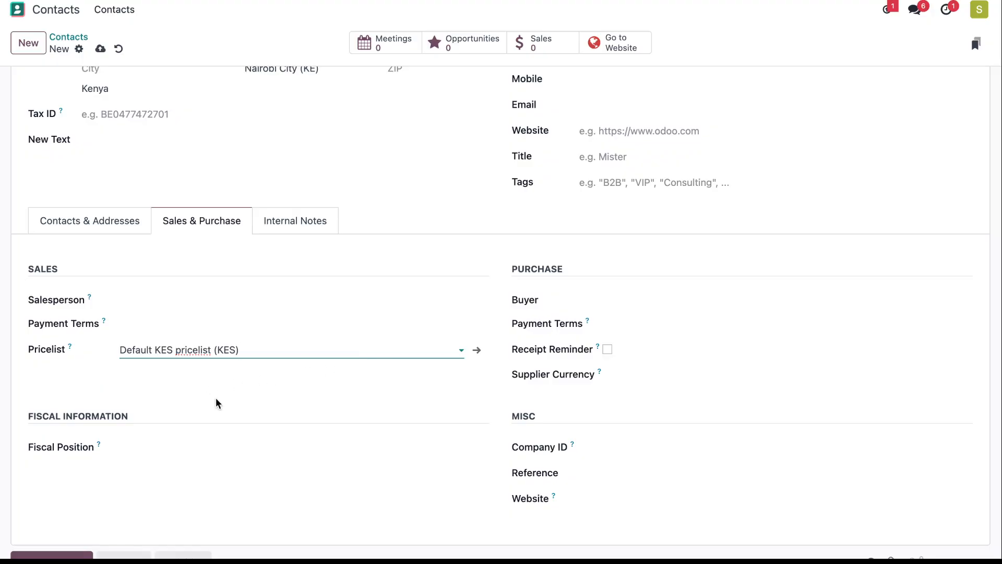
pyautogui.scroll(-2, 183, 412)
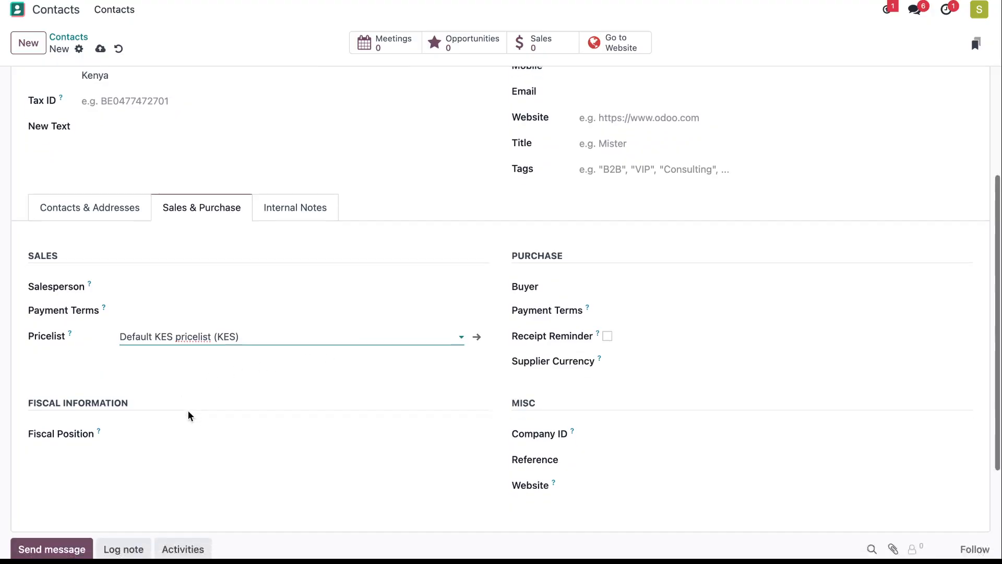
pyautogui.scroll(2, 379, 372)
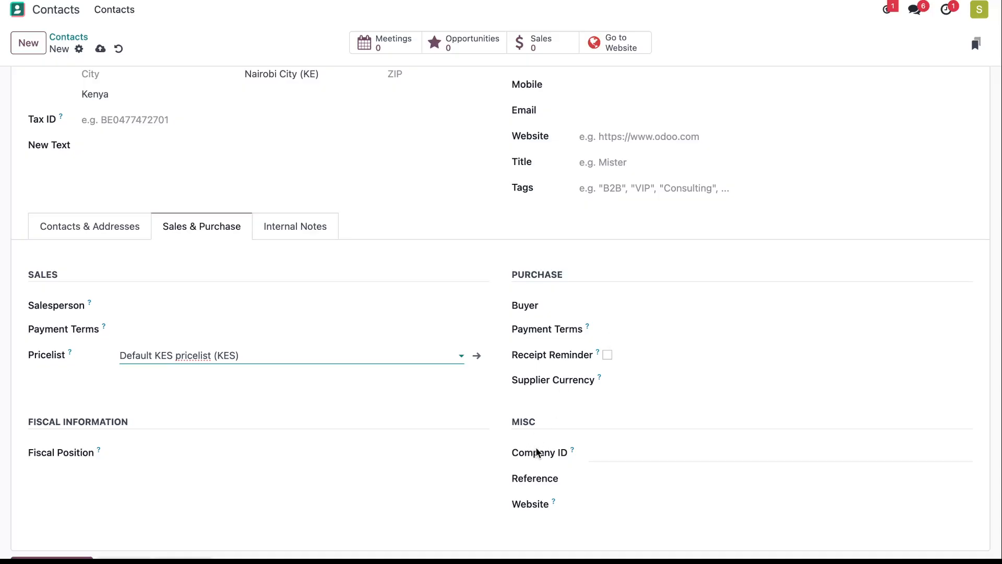
pyautogui.scroll(-1, 539, 450)
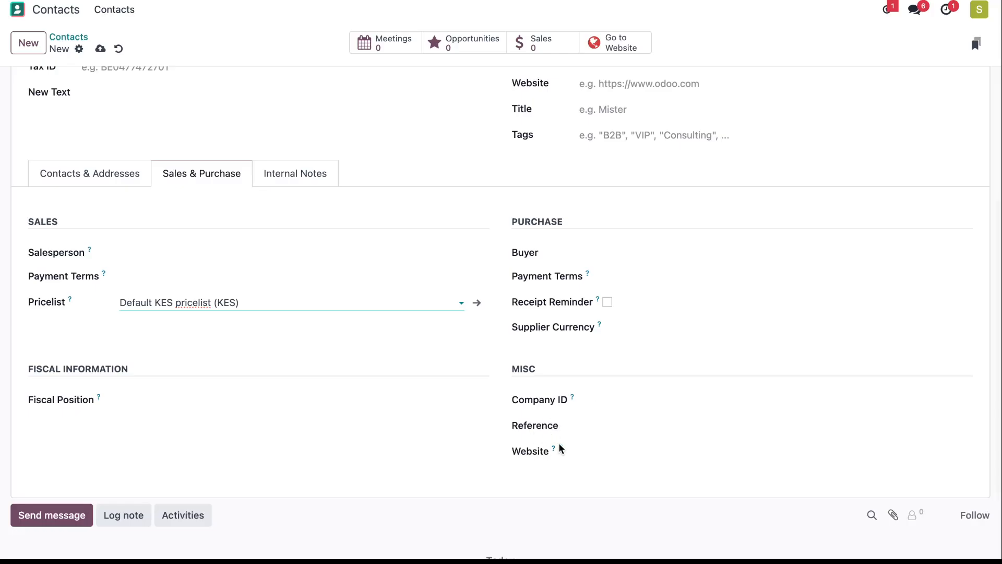
pyautogui.scroll(4, 265, 409)
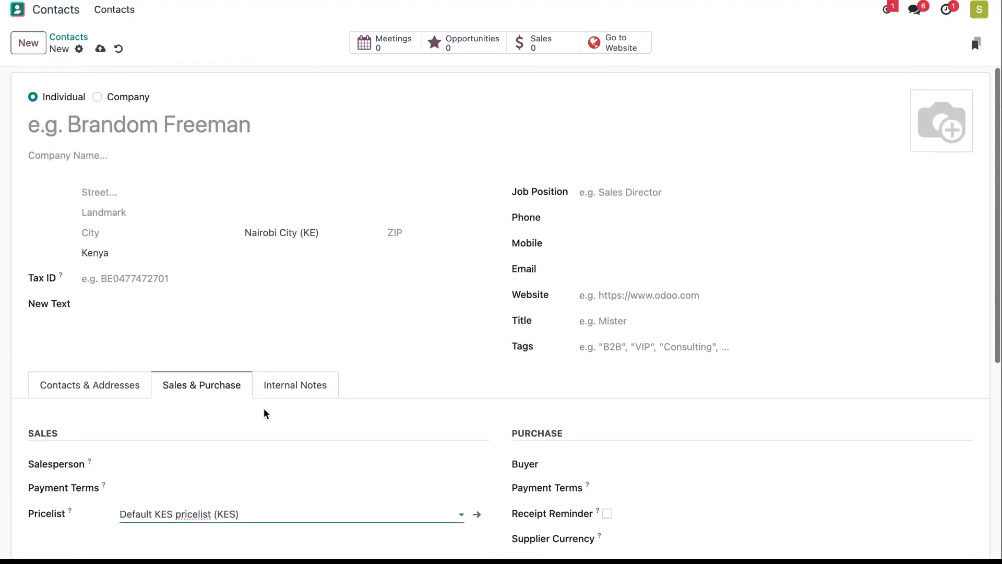
# Open the full pricelist search, check its filter and grouping options, and close it without choosing a pricelist
pyautogui.click(462, 514)
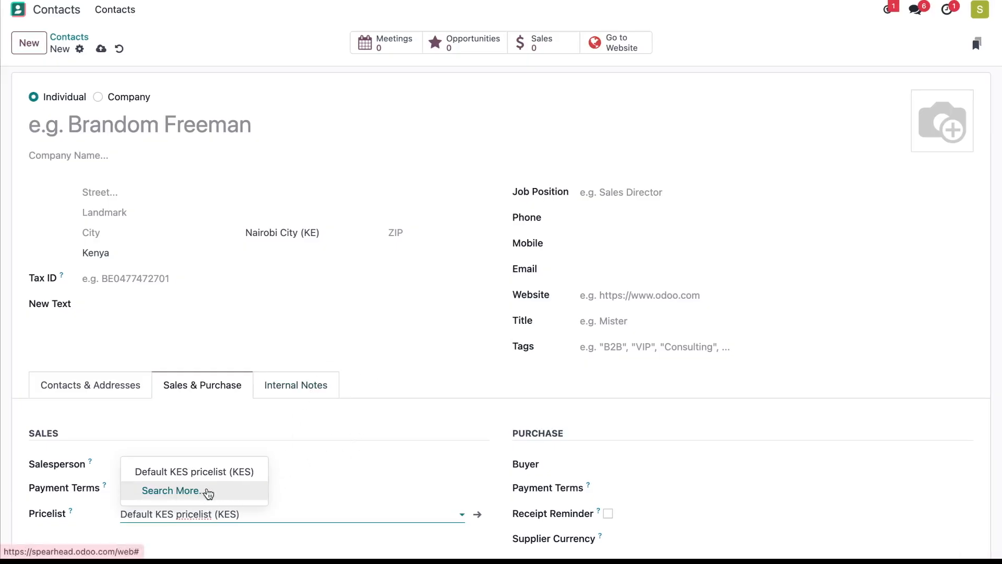
pyautogui.click(218, 492)
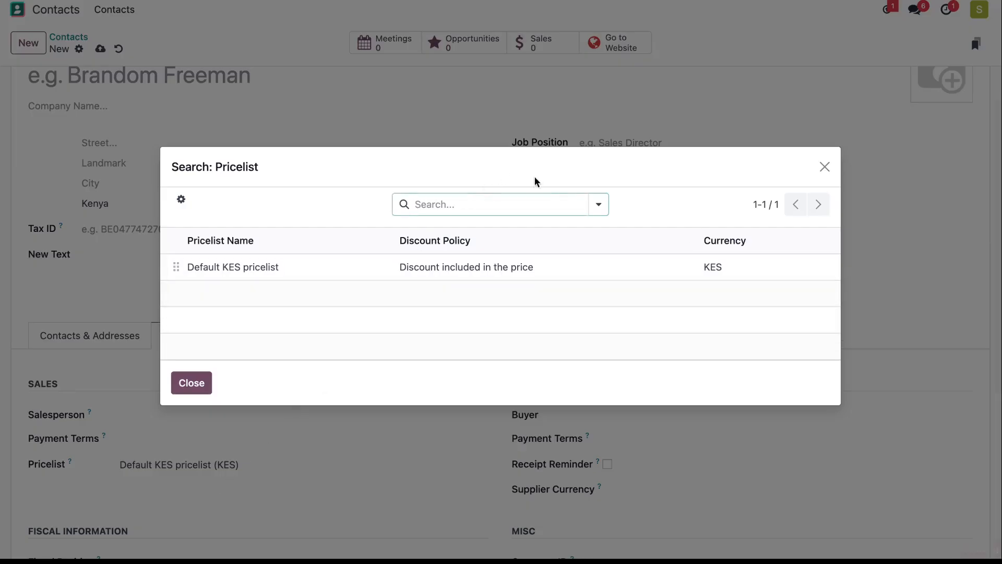
pyautogui.click(598, 206)
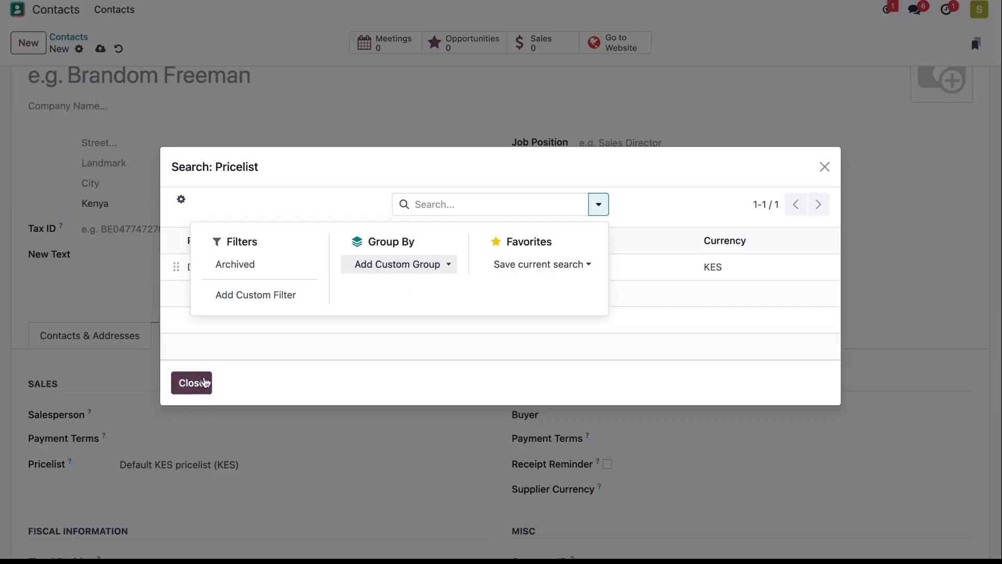
pyautogui.click(826, 167)
pyautogui.scroll(2, 483, 274)
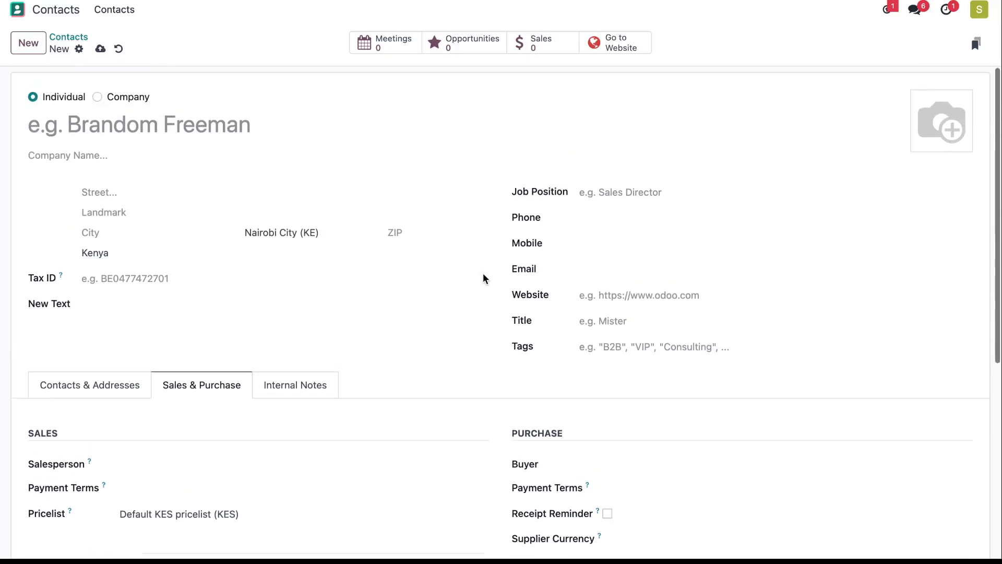
# Switch the new contact's type to Company and review the country options without choosing another
pyautogui.click(98, 98)
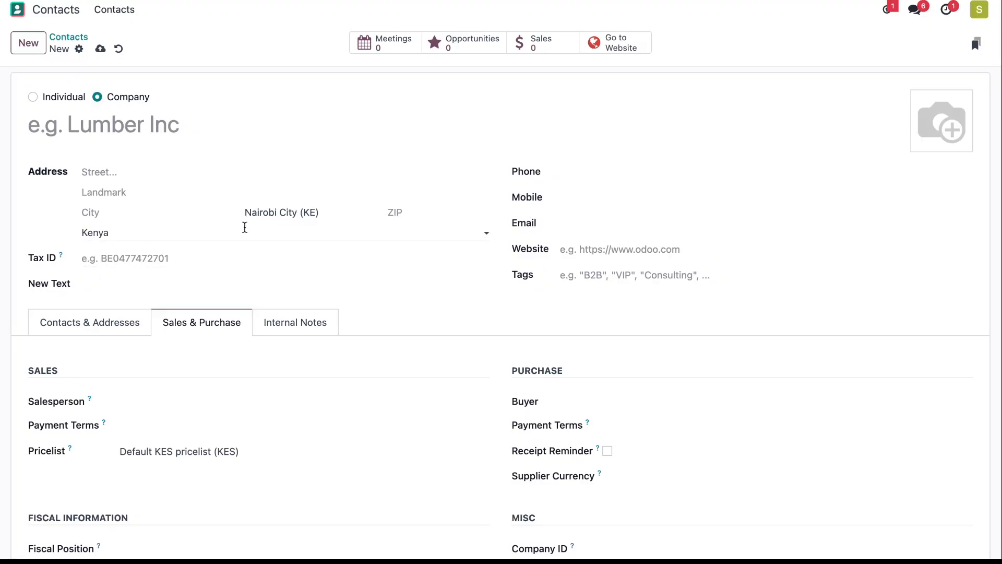
pyautogui.click(486, 235)
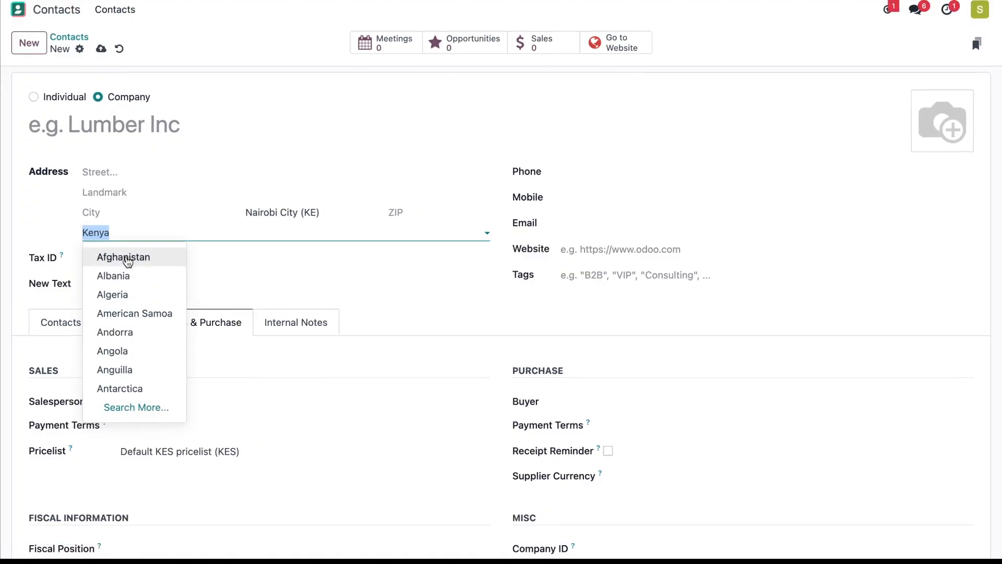
pyautogui.click(488, 232)
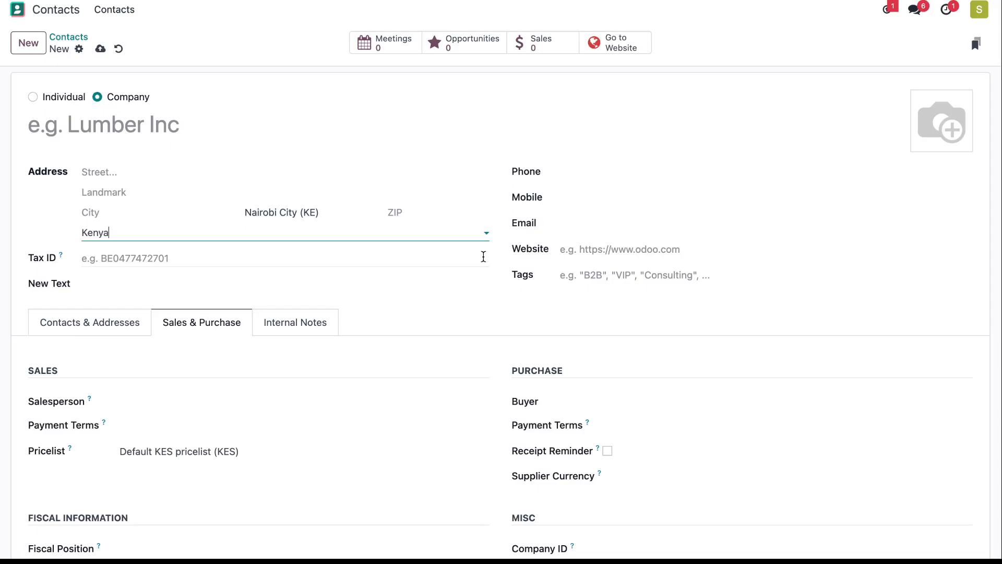
# Go through the company contact's phone, mobile, email and website fields and review the available tags without choosing any
pyautogui.click(555, 172)
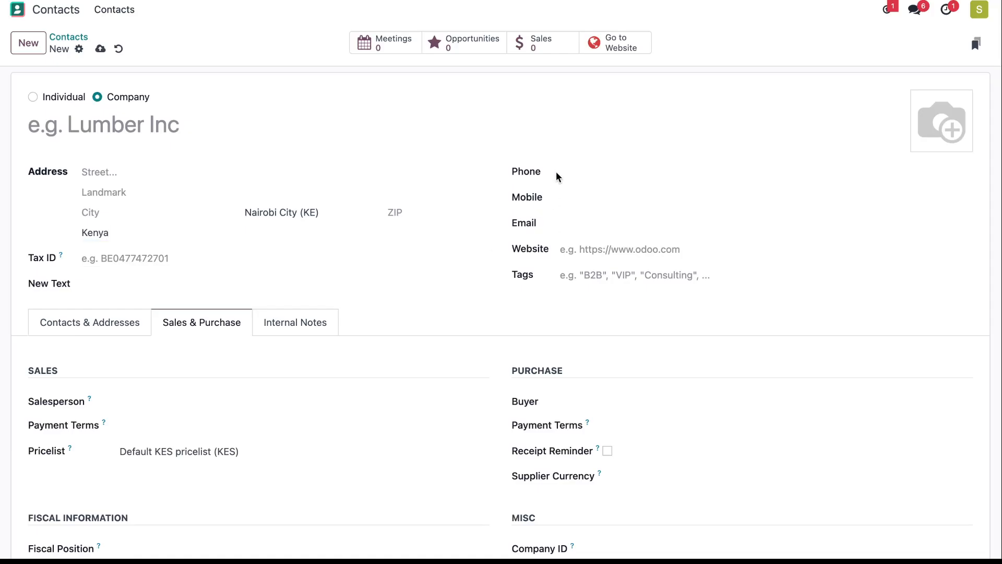
pyautogui.click(595, 197)
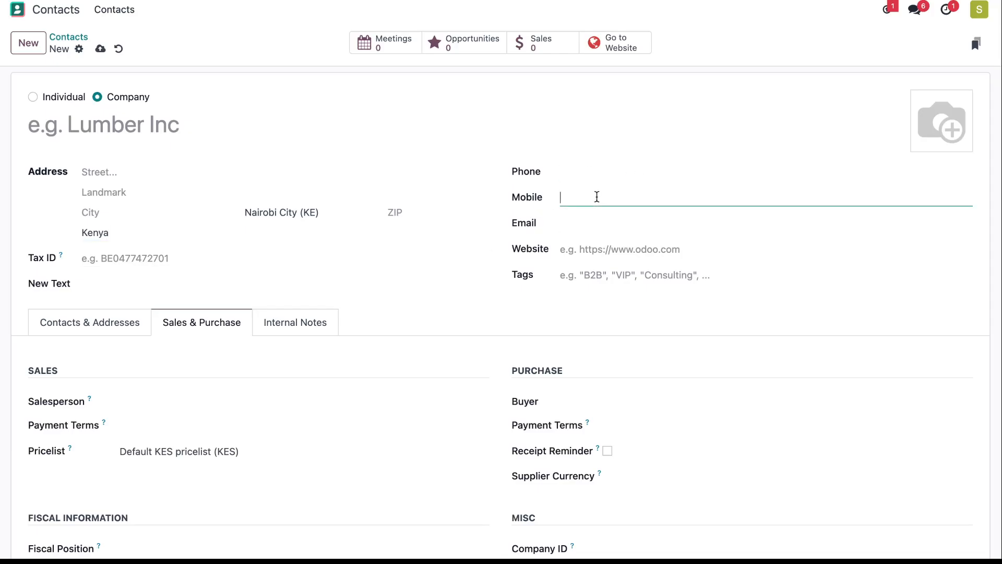
pyautogui.click(589, 215)
pyautogui.click(614, 248)
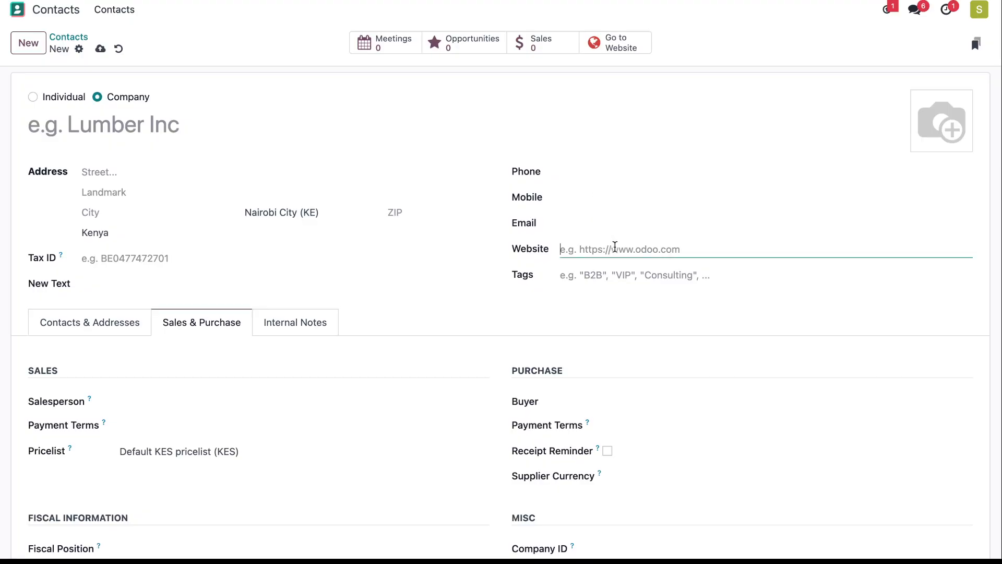
pyautogui.click(621, 275)
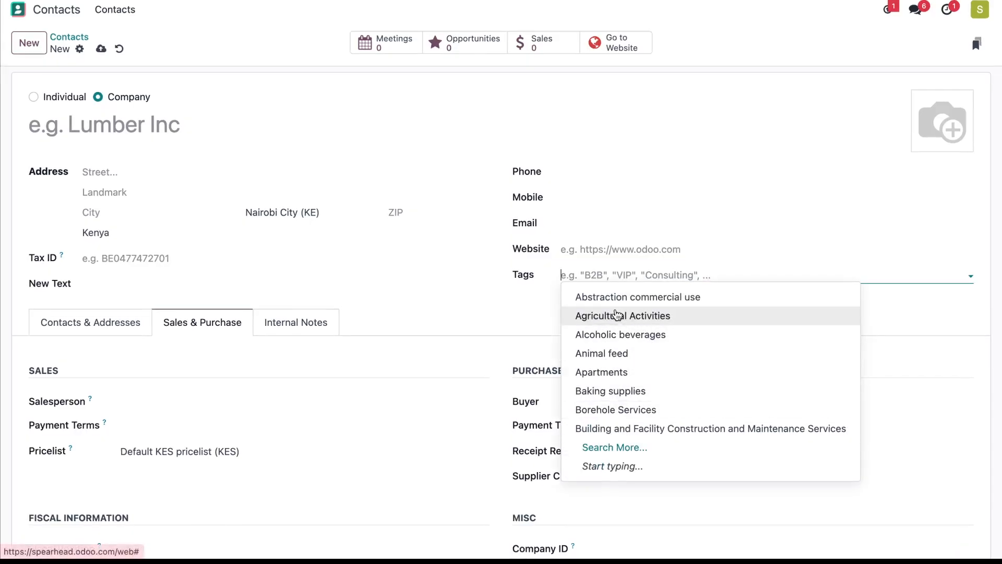
pyautogui.click(970, 277)
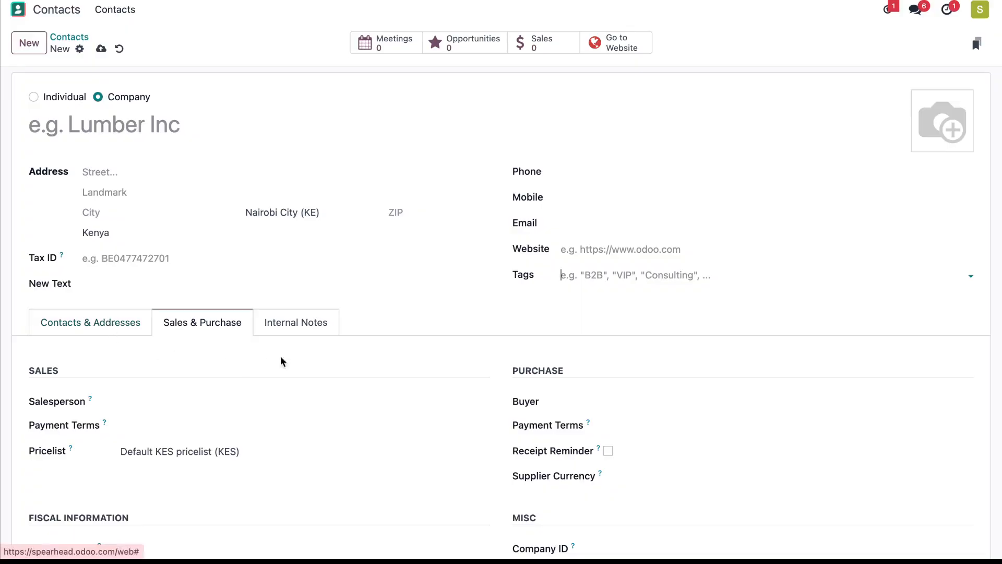
# Look over the internal notes and sales order warning sections, and discard the unsaved company contact
pyautogui.click(278, 326)
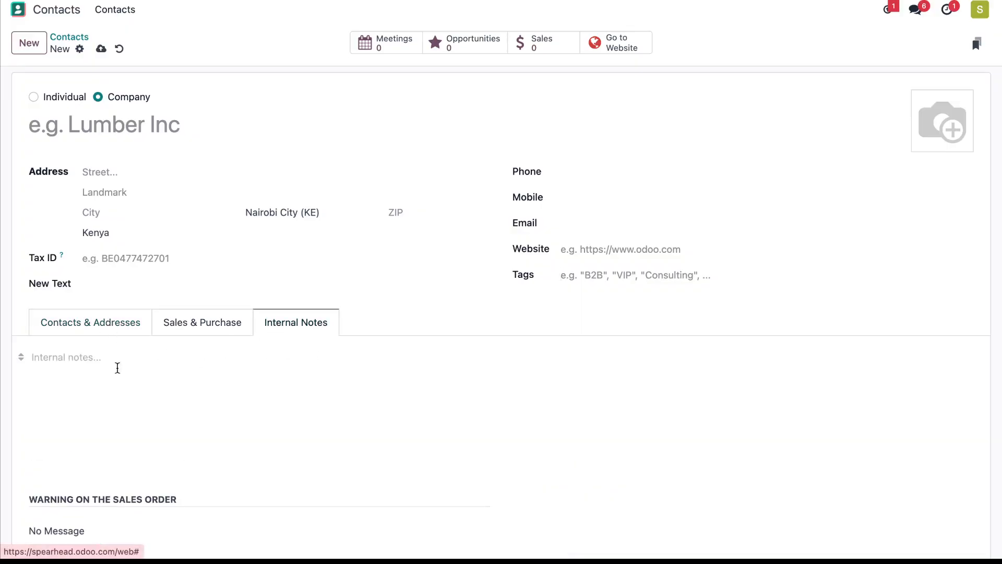
pyautogui.click(51, 359)
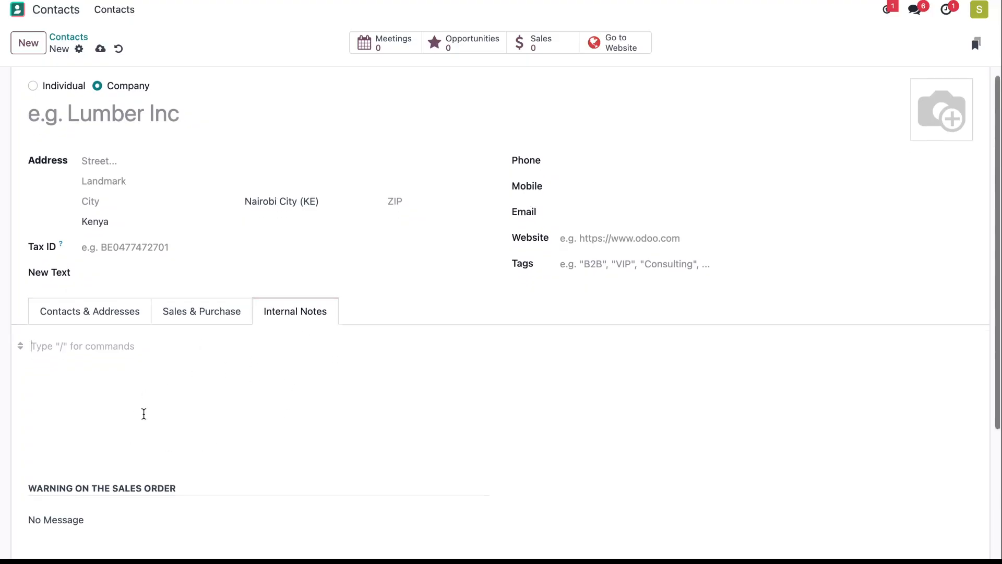
pyautogui.scroll(-3, 144, 413)
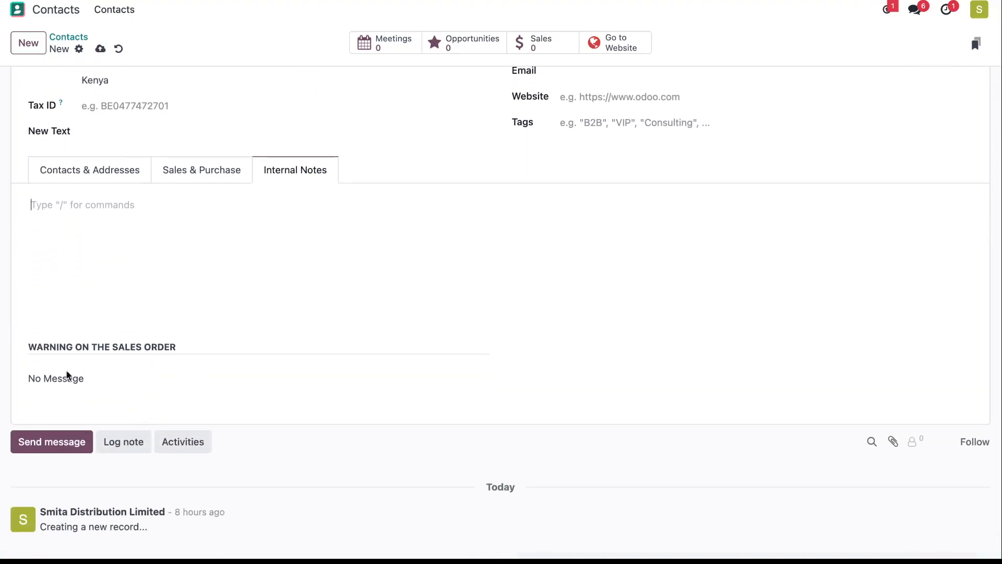
pyautogui.scroll(3, 137, 342)
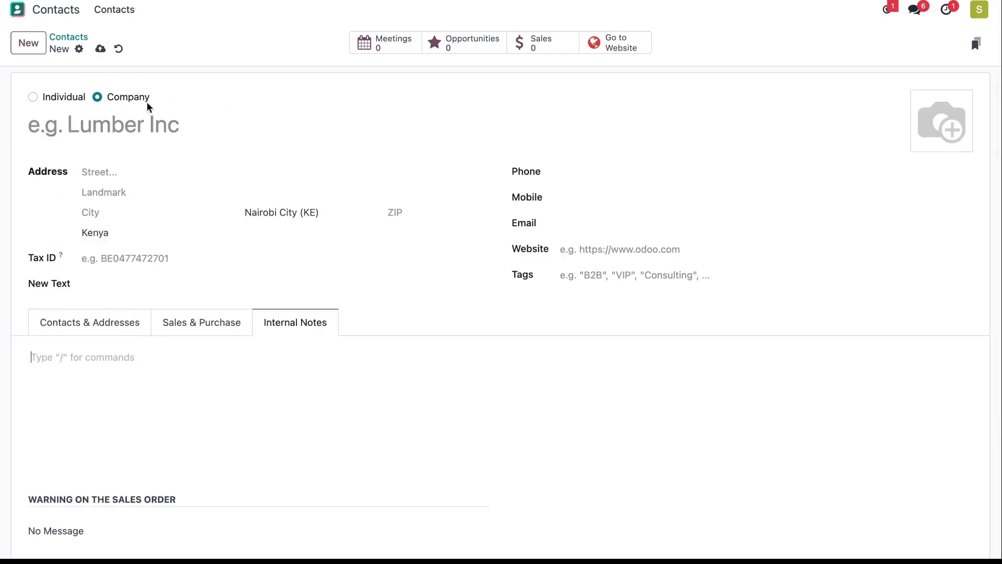
pyautogui.click(122, 52)
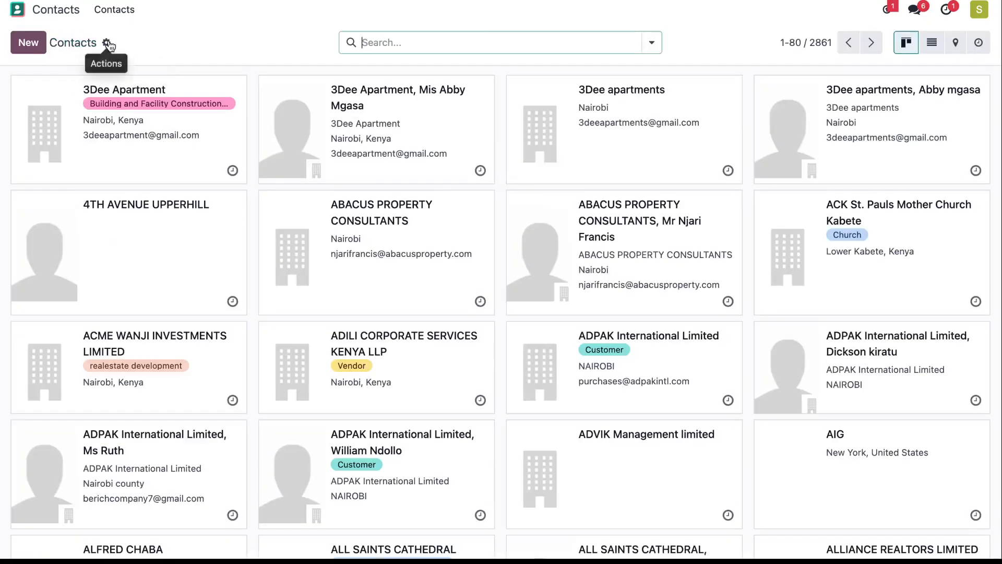
# Review the contact list's actions for importing records and for Knowledge, Dashboard and Spreadsheet, and close them unused
pyautogui.click(107, 45)
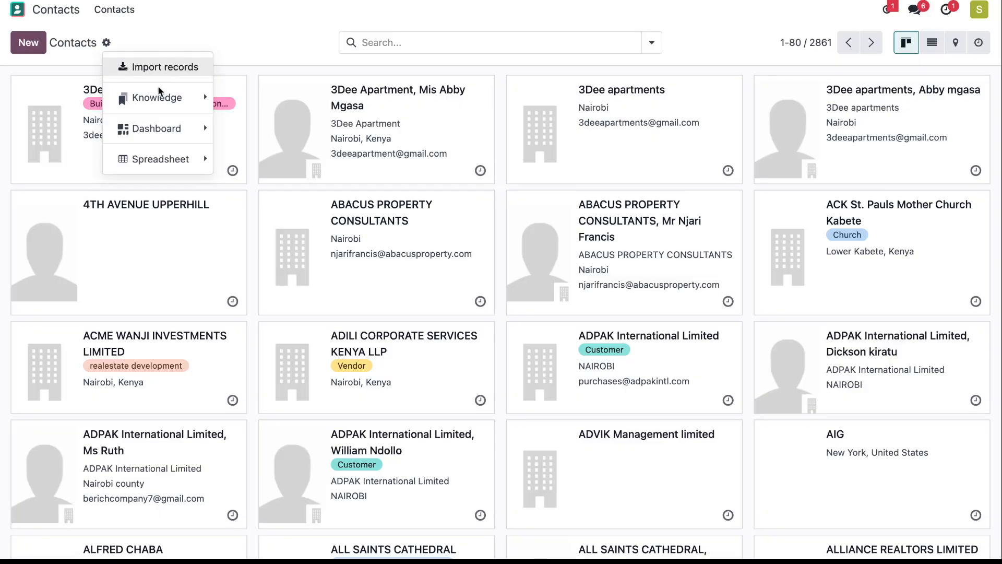
pyautogui.moveTo(173, 98)
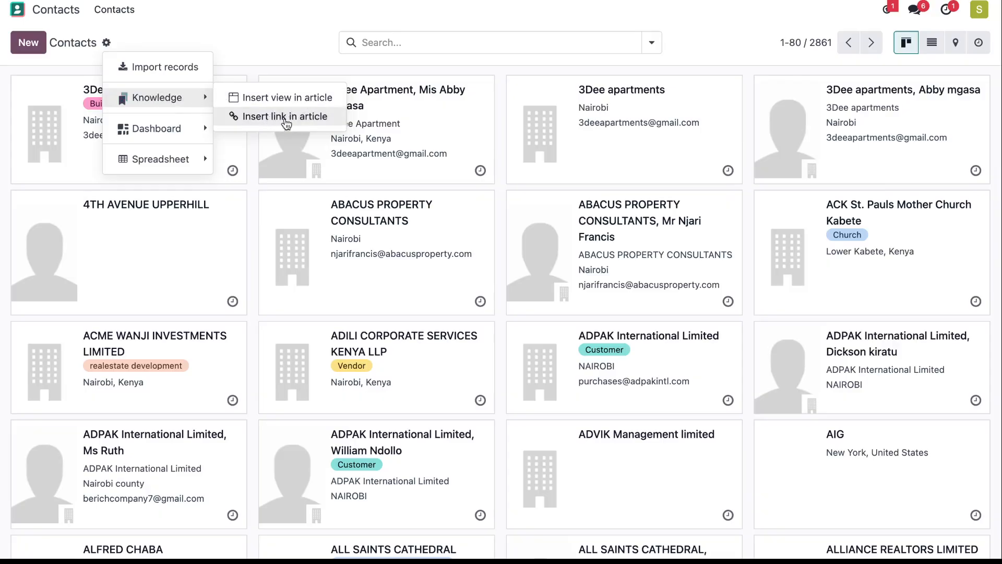
pyautogui.moveTo(192, 139)
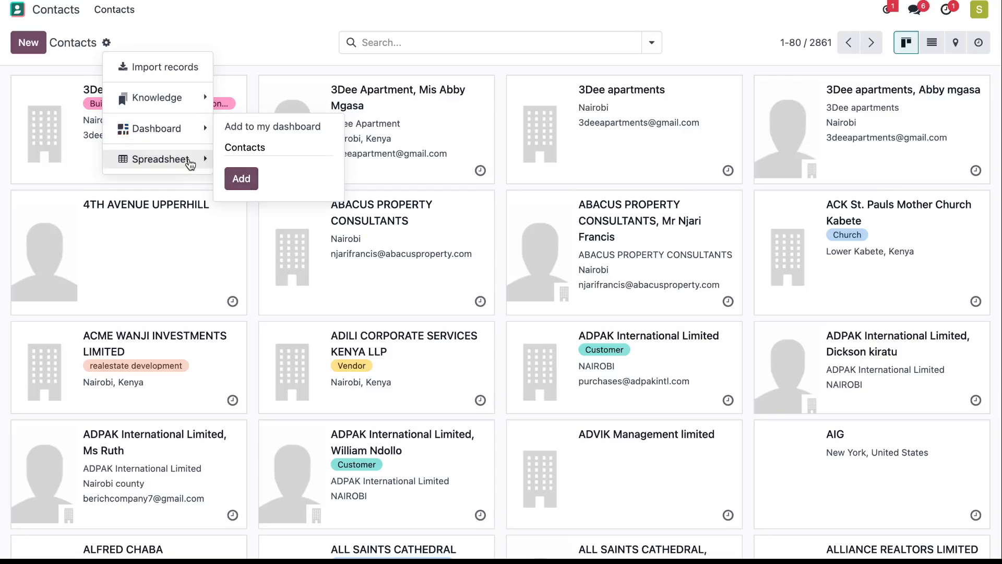
pyautogui.moveTo(188, 159)
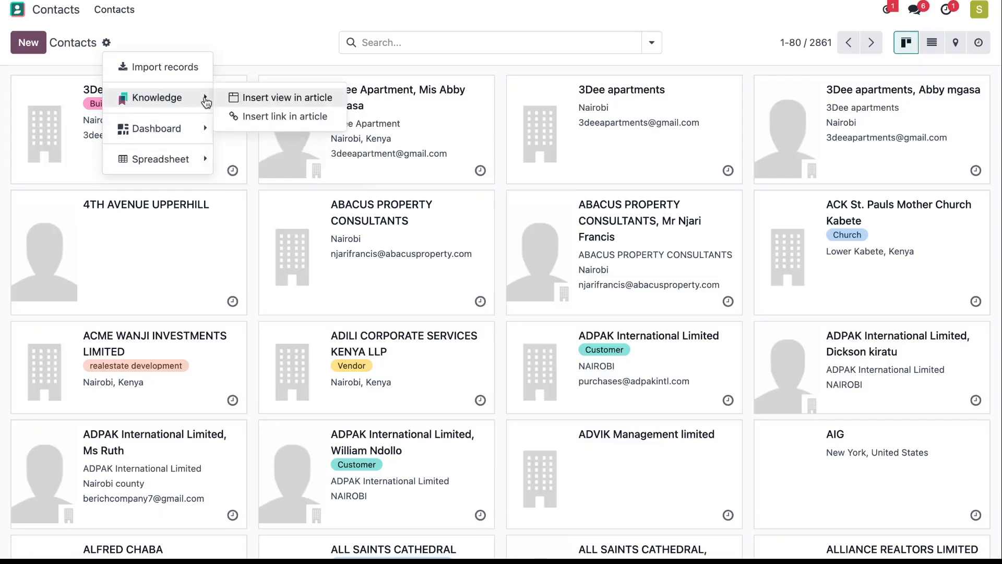
pyautogui.click(200, 10)
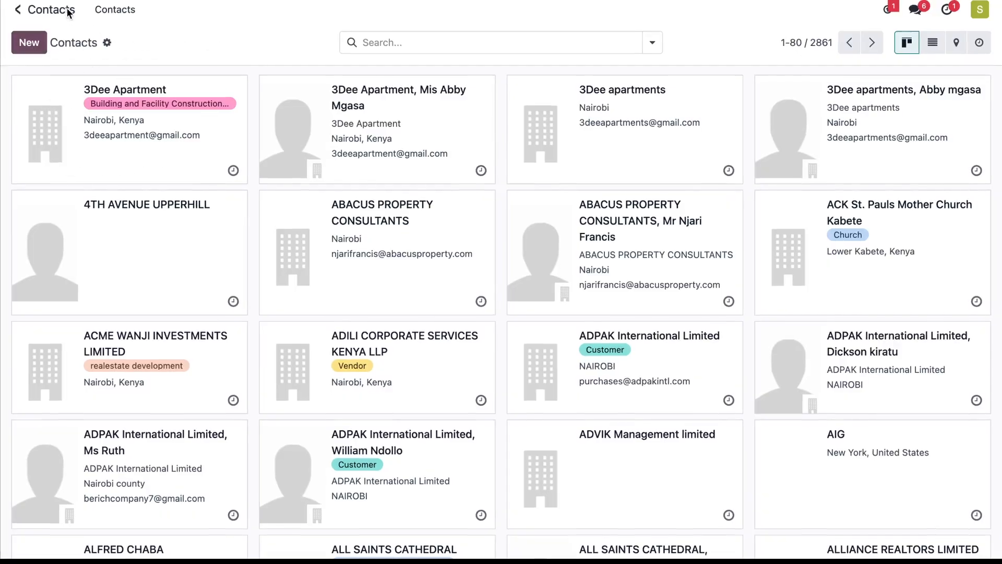
# Open the CRM app from the home screen to view the sales pipeline, and return to the home screen
pyautogui.click(18, 9)
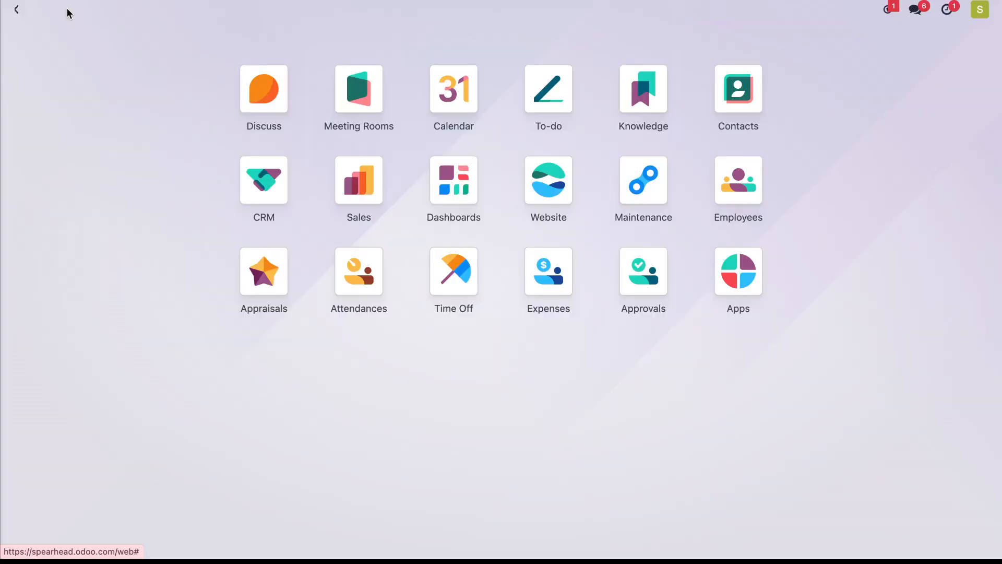
pyautogui.click(271, 179)
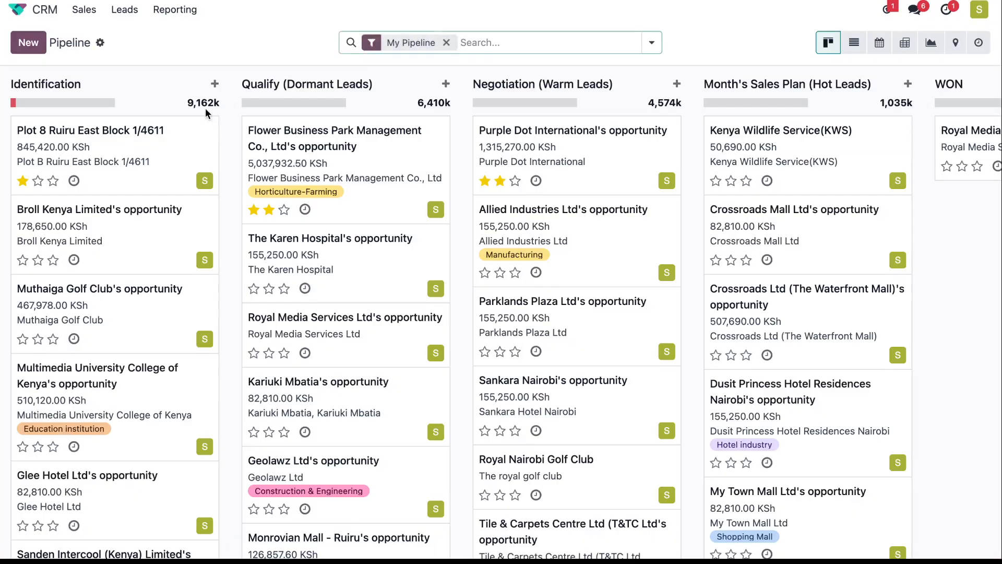
pyautogui.click(39, 12)
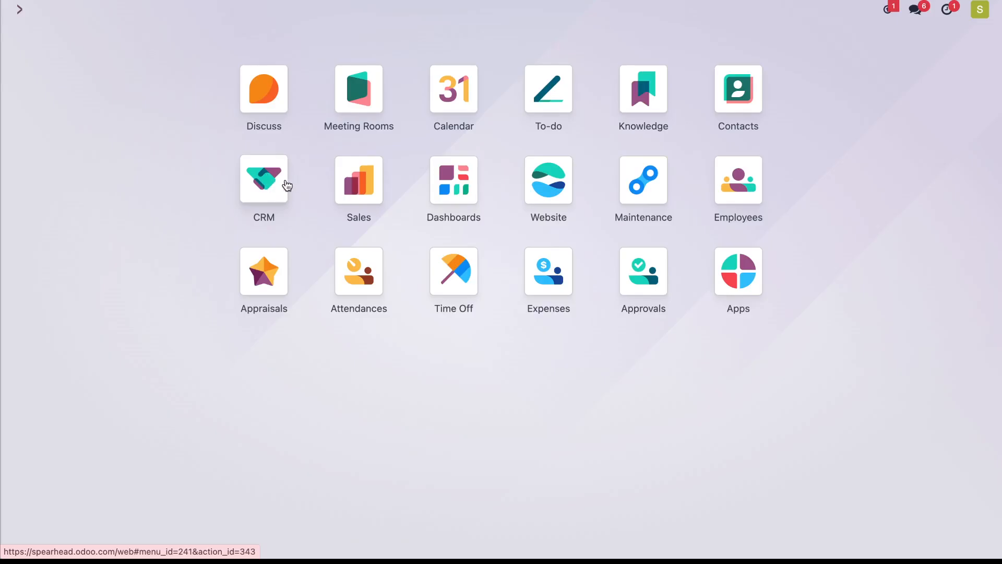
# Browse the quotations in the Sales app and view the Dashboards app, returning to the home screen after each
pyautogui.click(359, 191)
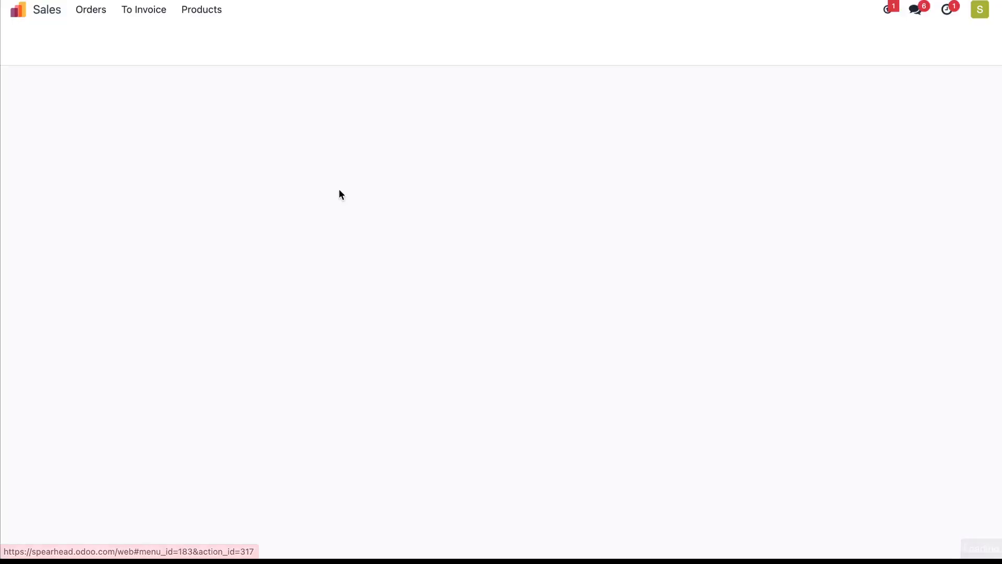
pyautogui.scroll(-5, 272, 209)
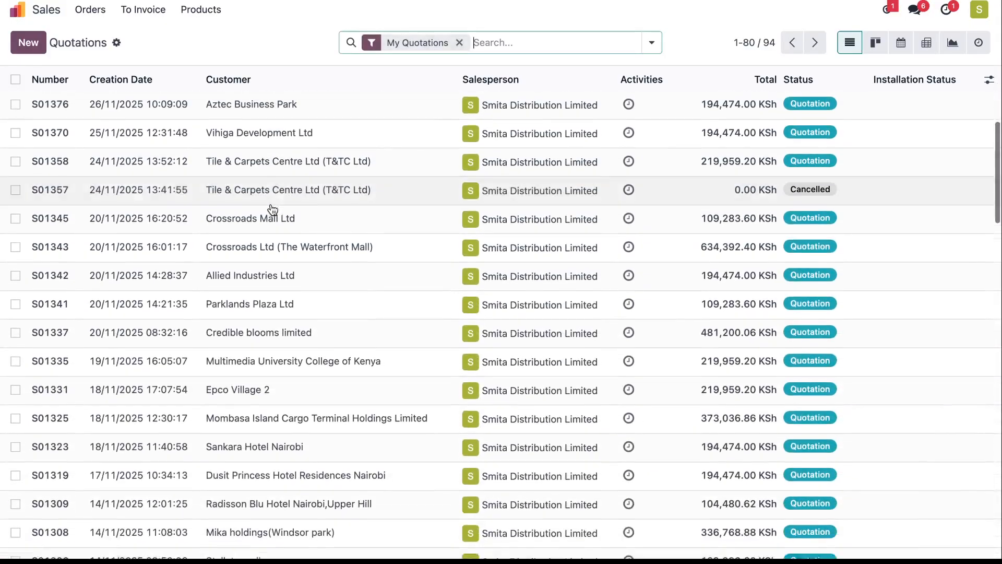
pyautogui.scroll(5, 209, 130)
pyautogui.click(39, 9)
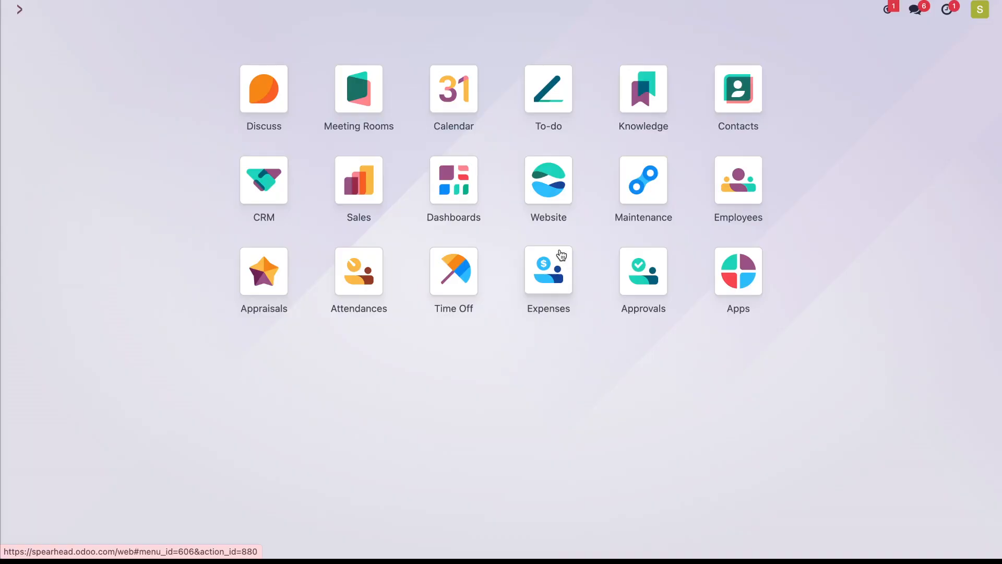
pyautogui.click(466, 196)
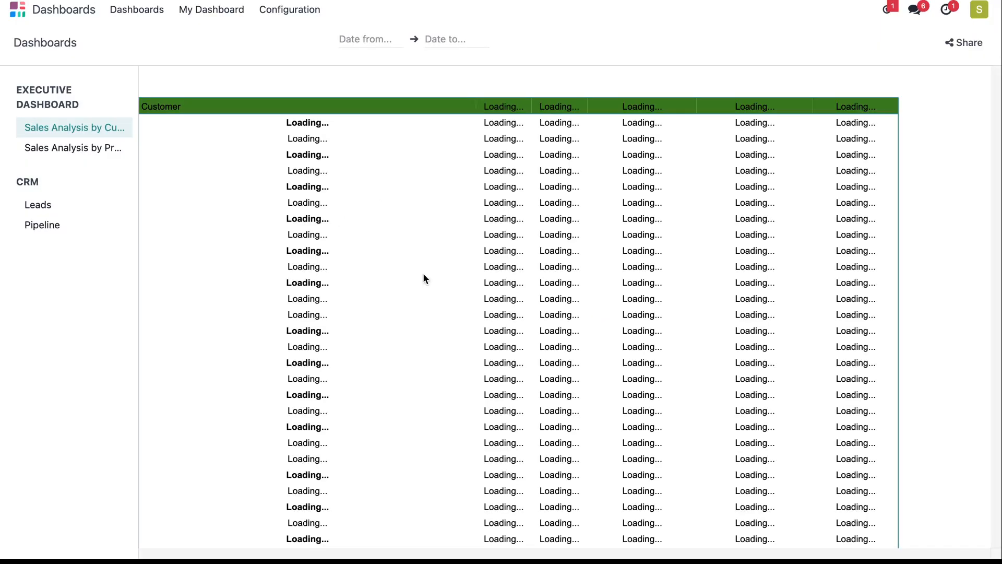
pyautogui.click(19, 10)
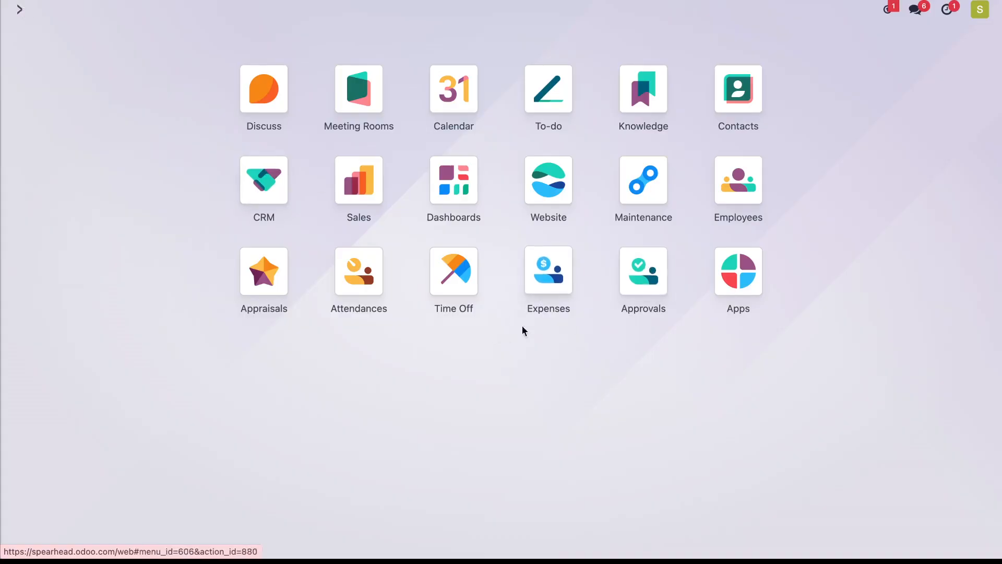